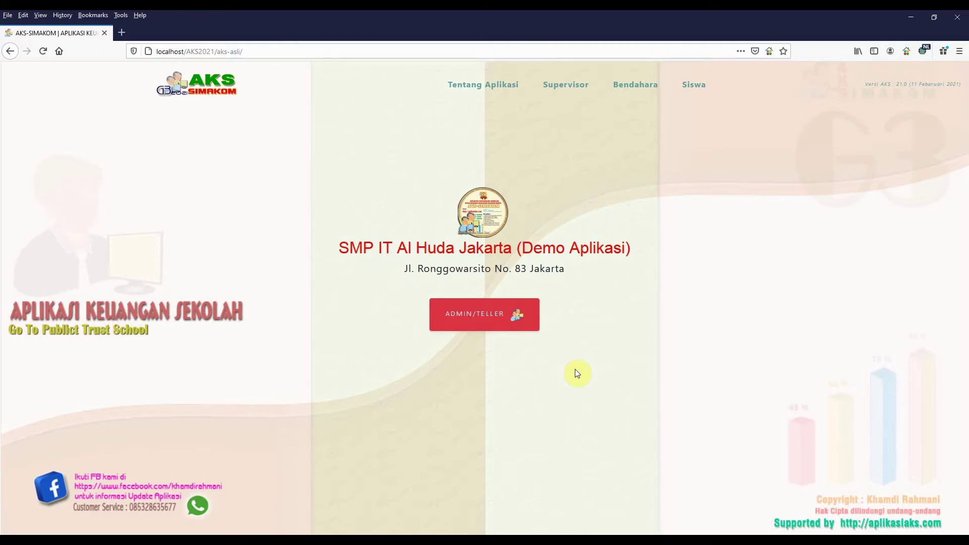
# - Log in with the saved admin account for school year 2020/2021
pyautogui.click(459, 314)
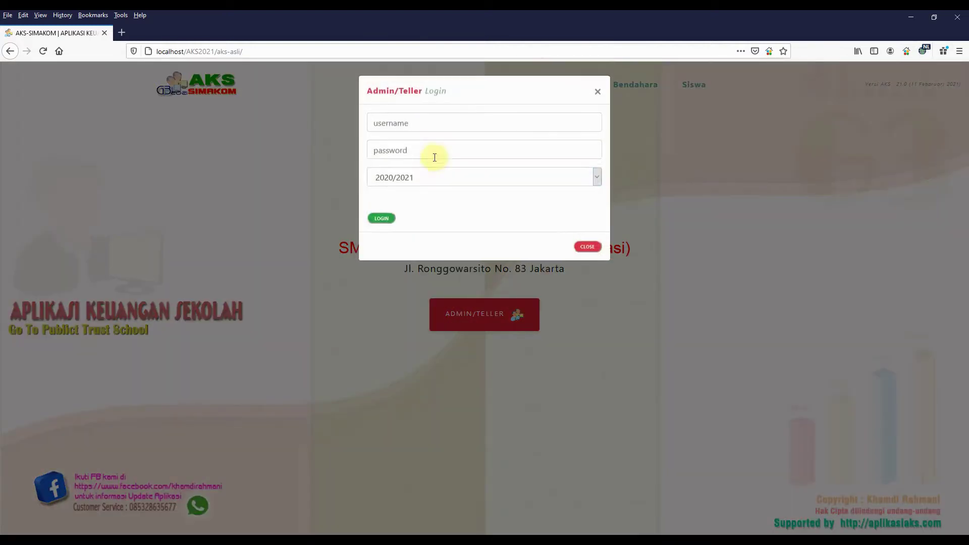
pyautogui.click(404, 127)
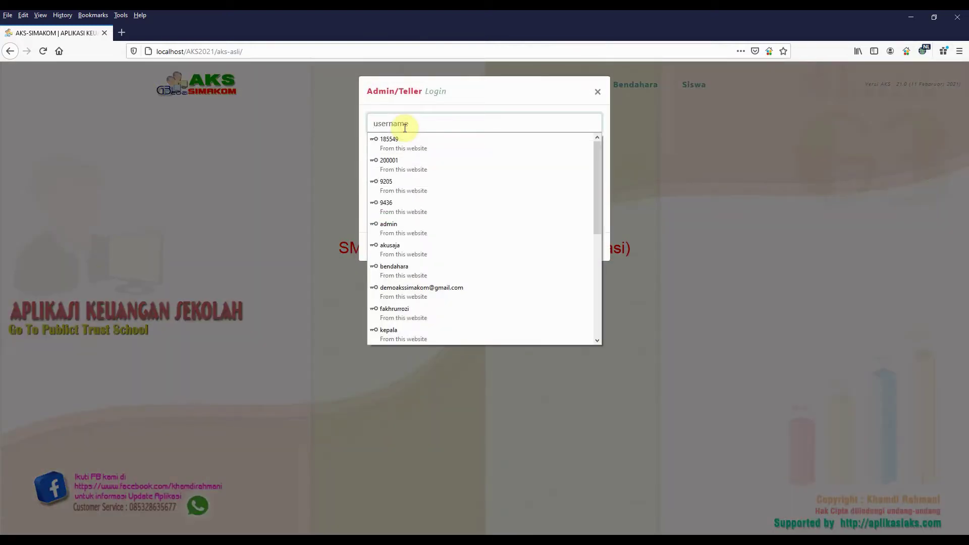
pyautogui.write('admin')
pyautogui.click(417, 145)
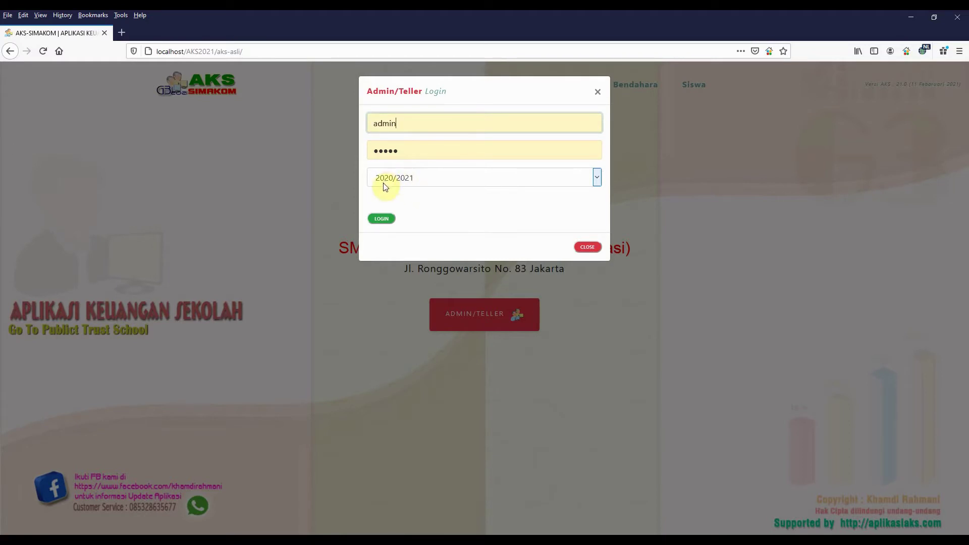
pyautogui.click(385, 220)
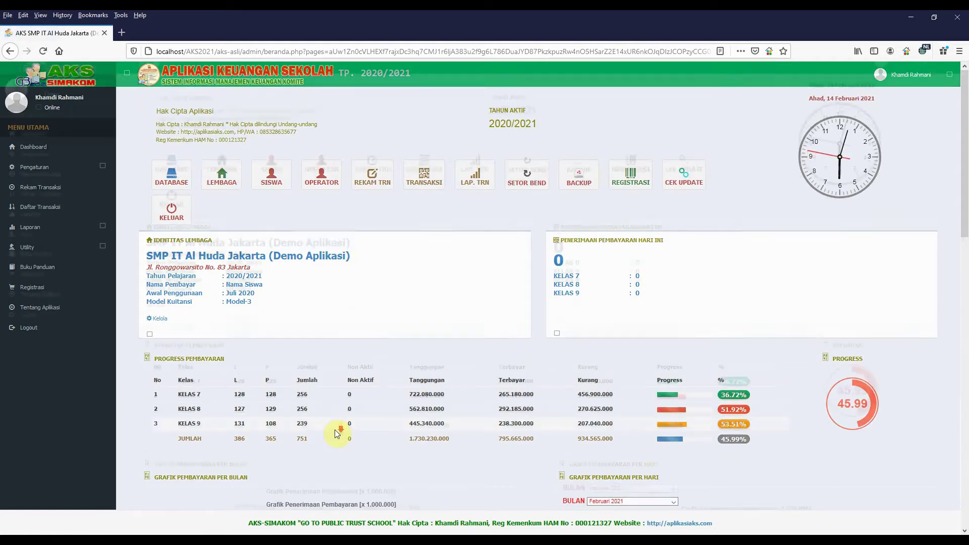
pyautogui.scroll(-10, 337, 433)
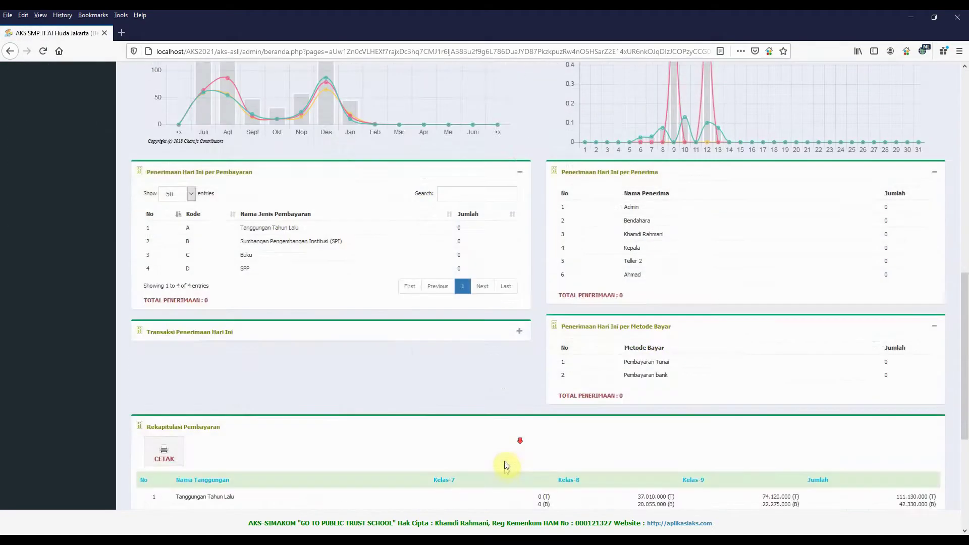
pyautogui.scroll(-5, 504, 465)
pyautogui.scroll(15, 505, 465)
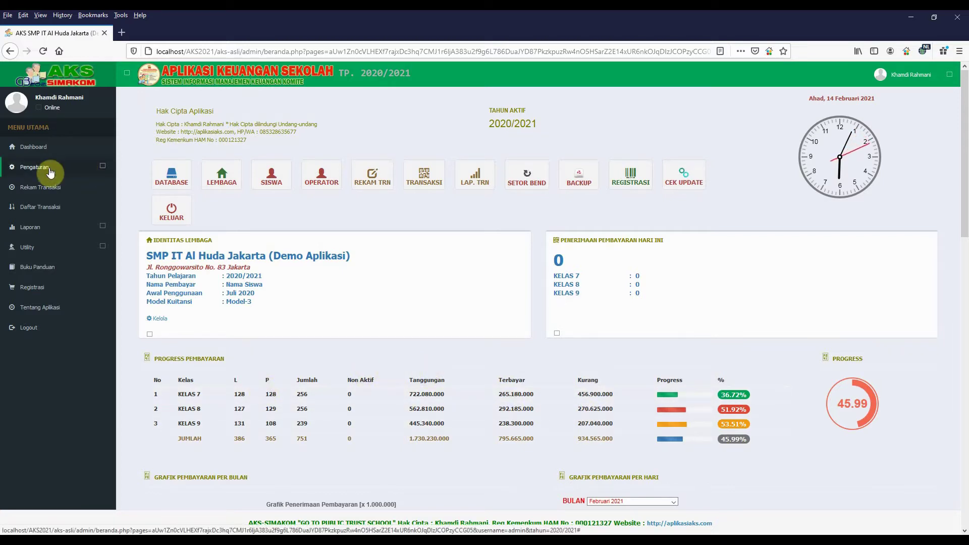
# - Log out from Utility, then sign in with the saved admin login choosing school year 2021/2022
pyautogui.click(27, 246)
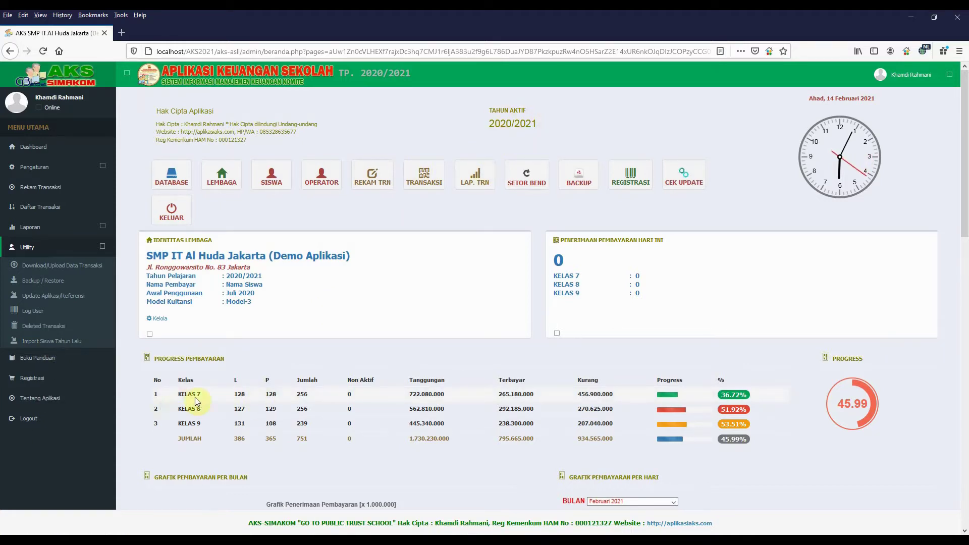
pyautogui.click(33, 423)
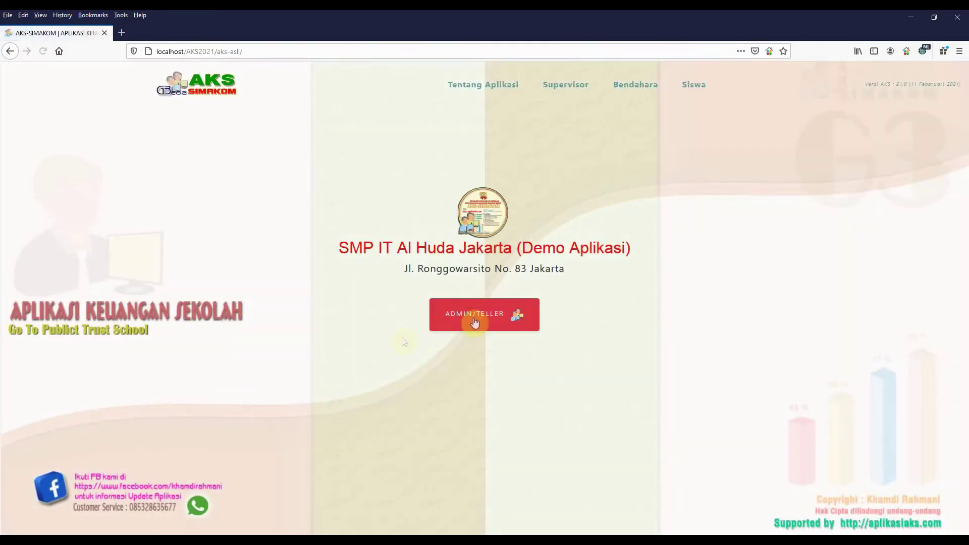
pyautogui.click(469, 317)
pyautogui.click(396, 121)
pyautogui.write('admin')
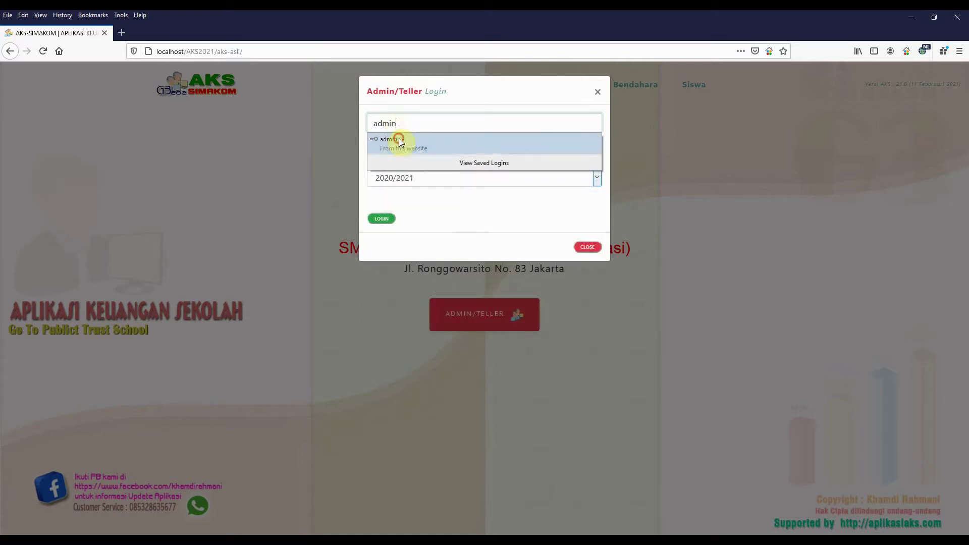
pyautogui.click(396, 138)
pyautogui.click(403, 177)
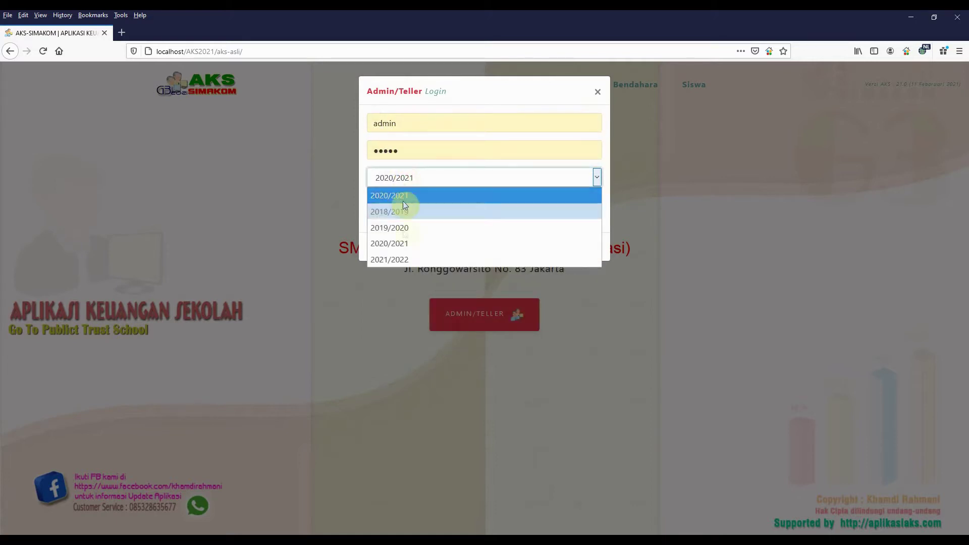
pyautogui.click(392, 259)
pyautogui.click(380, 221)
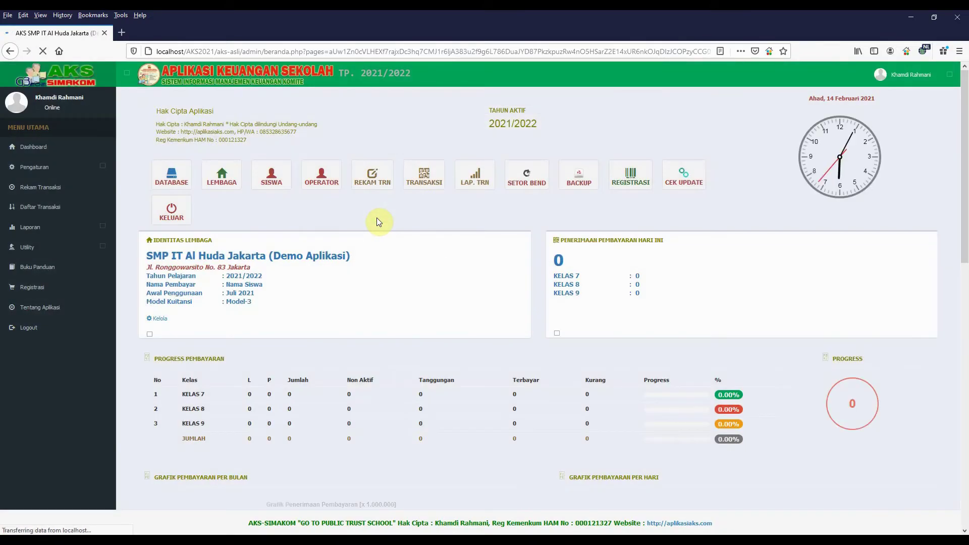
# - Scroll through the empty 2021/2022 dashboard and expand the Pengaturan menu
pyautogui.scroll(-10, 313, 404)
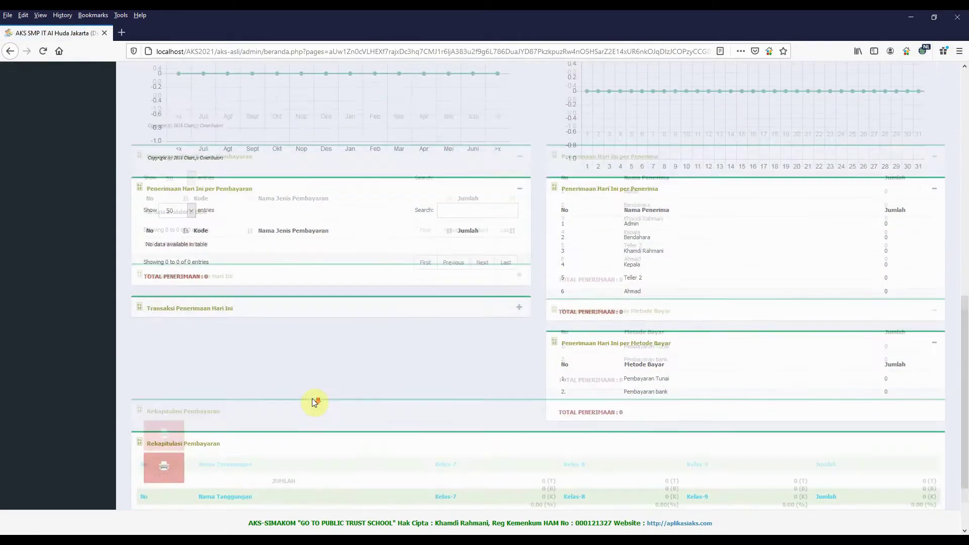
pyautogui.scroll(10, 367, 219)
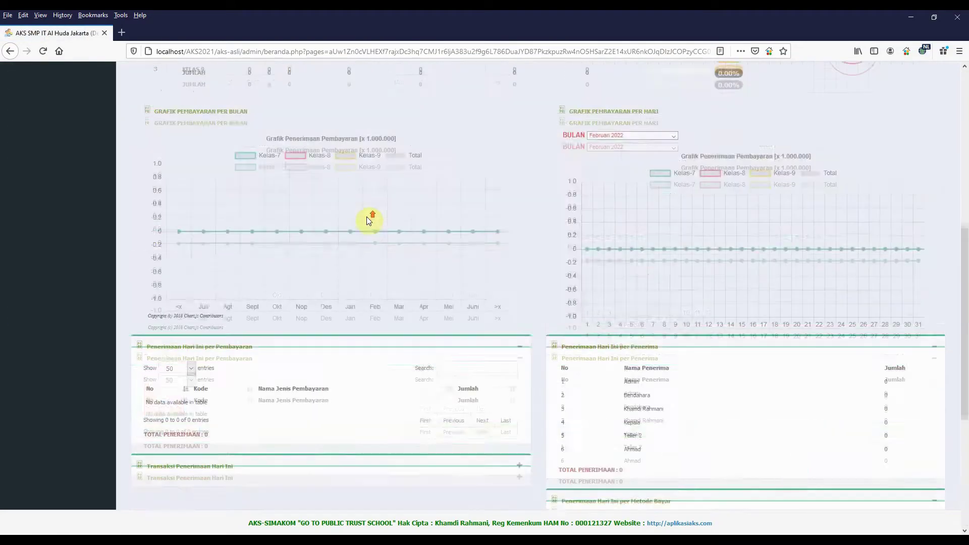
pyautogui.scroll(3, 367, 218)
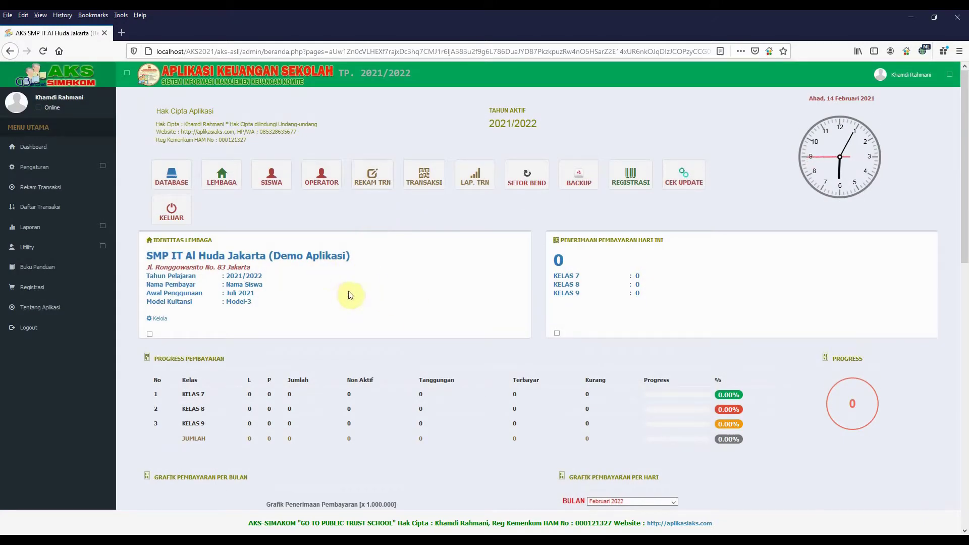
pyautogui.click(61, 172)
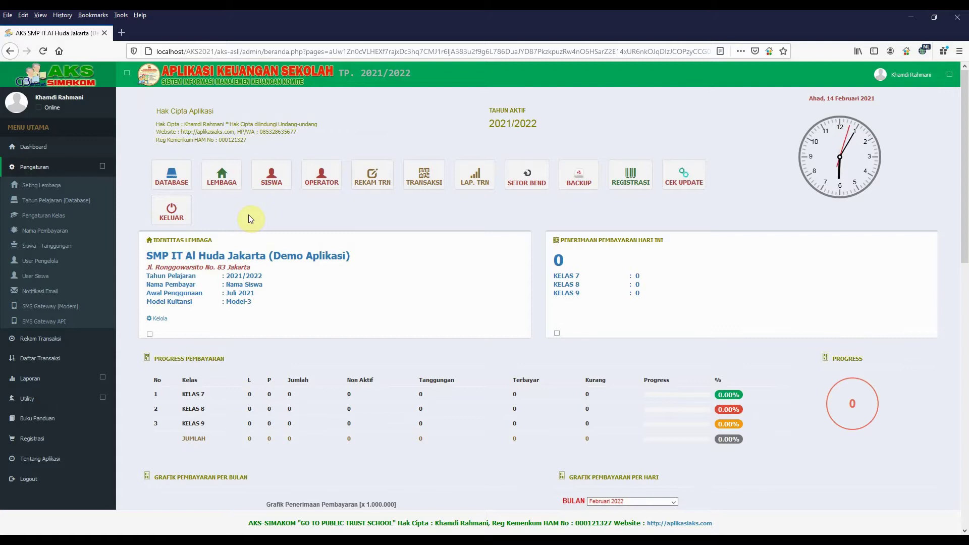
# - Enter a new payment type 'Tanggungan Tahun Lalu' with code A as a yearly payment
pyautogui.click(50, 233)
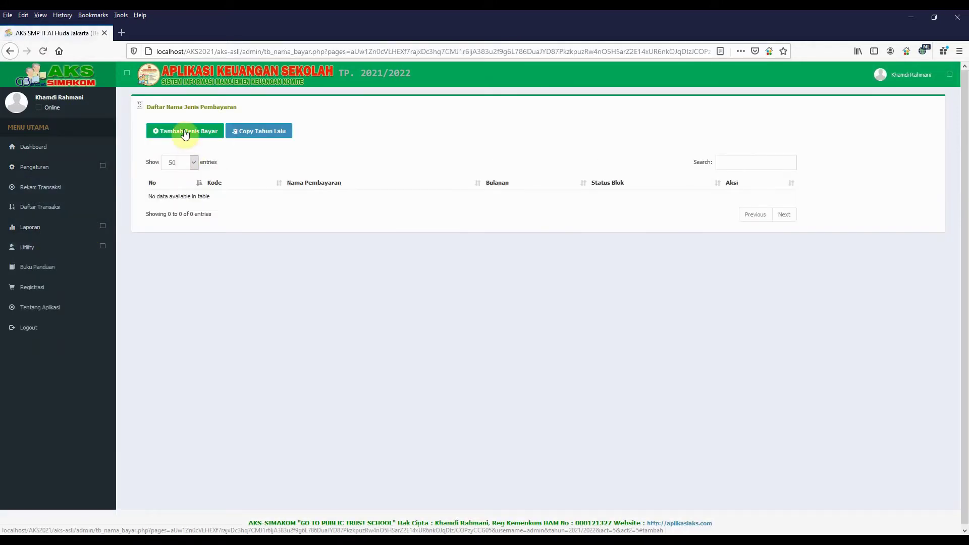
pyautogui.click(184, 130)
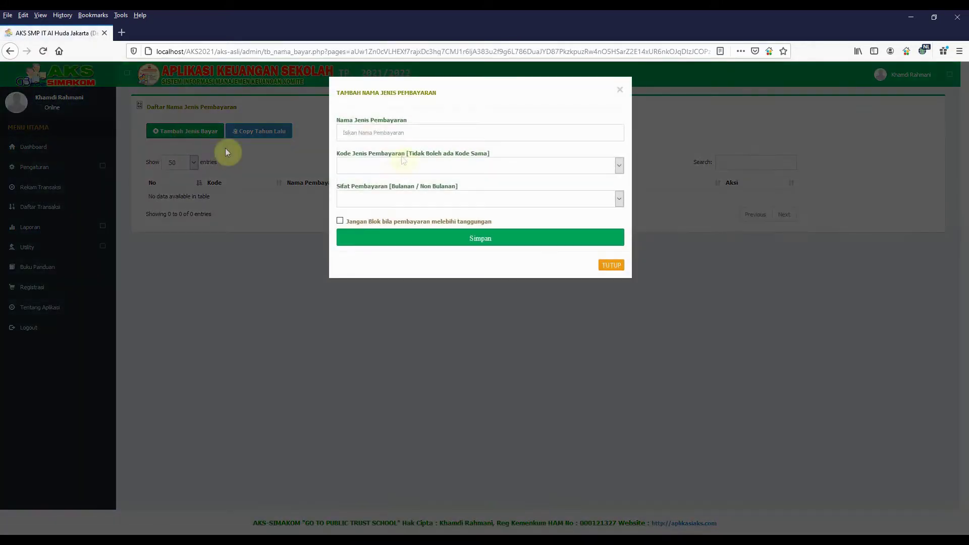
pyautogui.click(375, 133)
pyautogui.write('T')
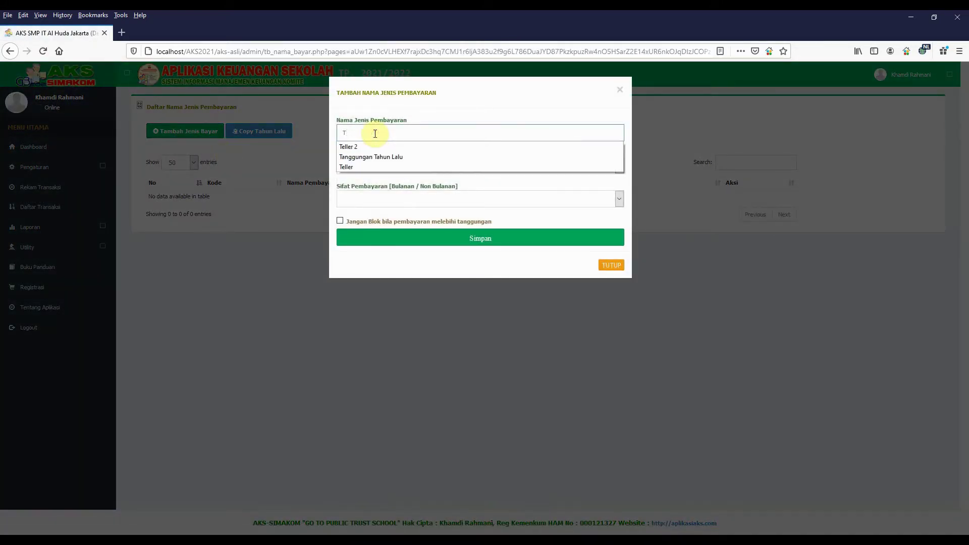
pyautogui.click(380, 157)
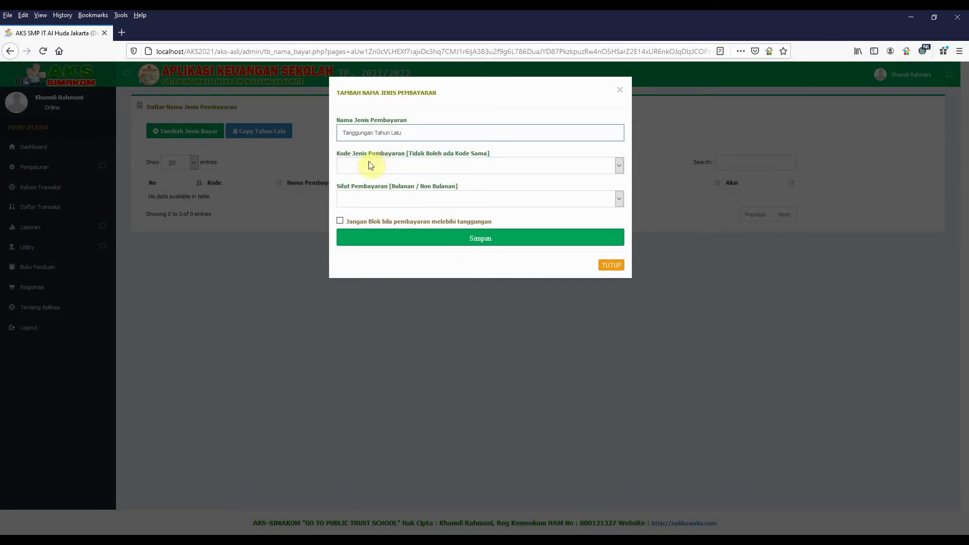
pyautogui.click(368, 164)
pyautogui.click(358, 193)
pyautogui.click(383, 198)
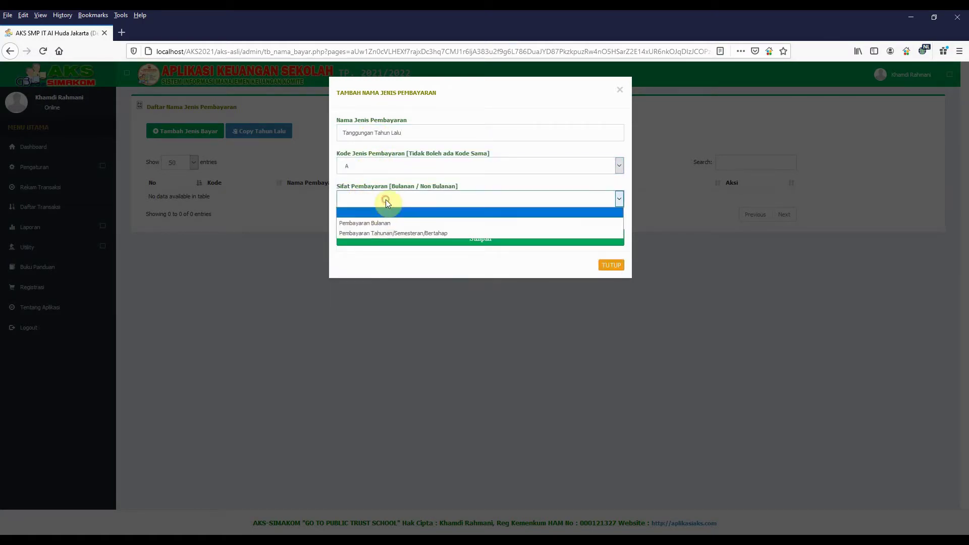
pyautogui.click(377, 234)
# - Save the new payment type and return to the dashboard
pyautogui.click(459, 241)
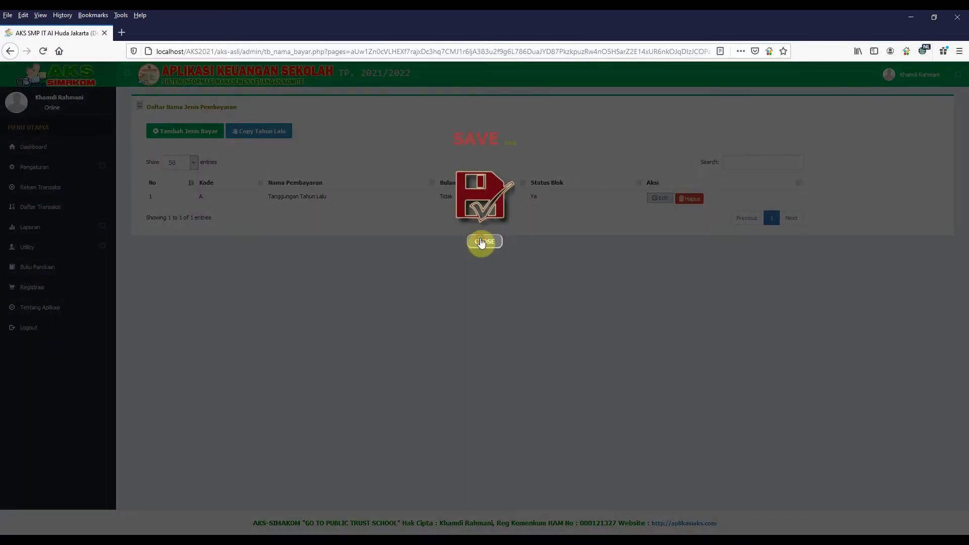
pyautogui.click(482, 242)
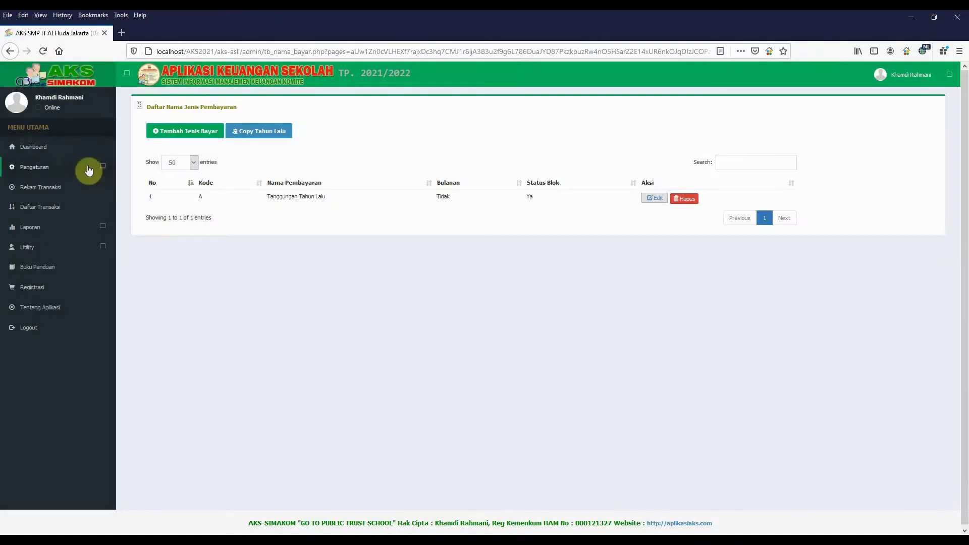
pyautogui.click(35, 148)
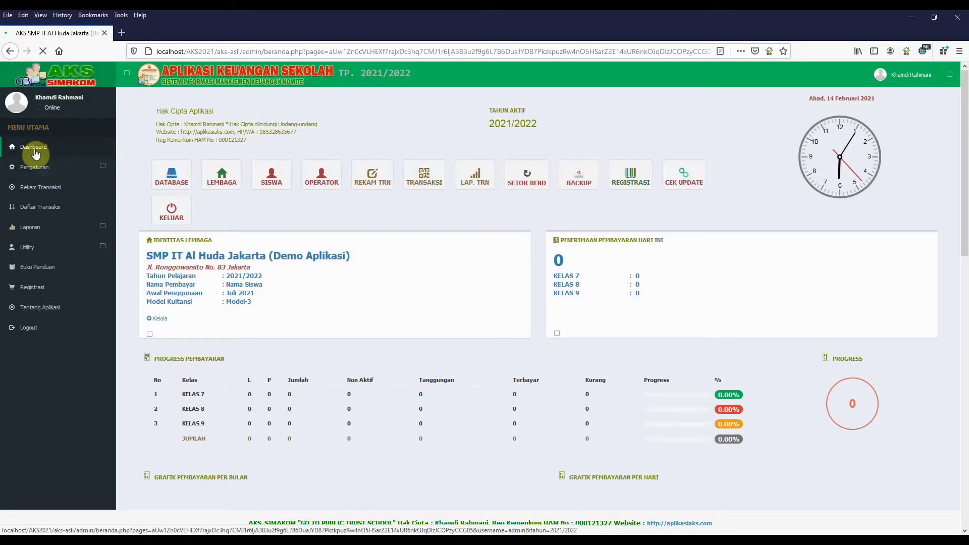
# - Open Daftar Siswa & Tanggungan and confirm it lists 0 students for 2021/2022
pyautogui.scroll(-5, 343, 401)
pyautogui.scroll(5, 343, 401)
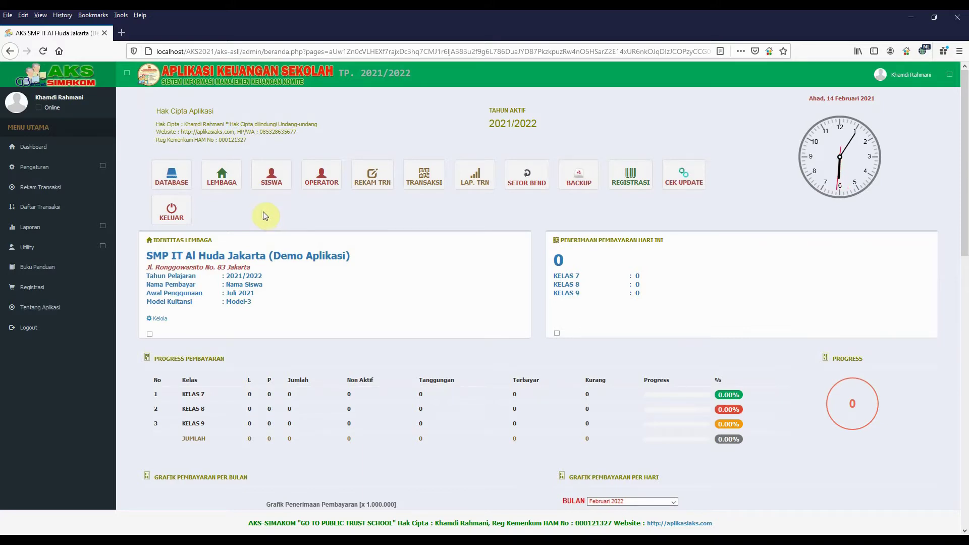
pyautogui.click(51, 171)
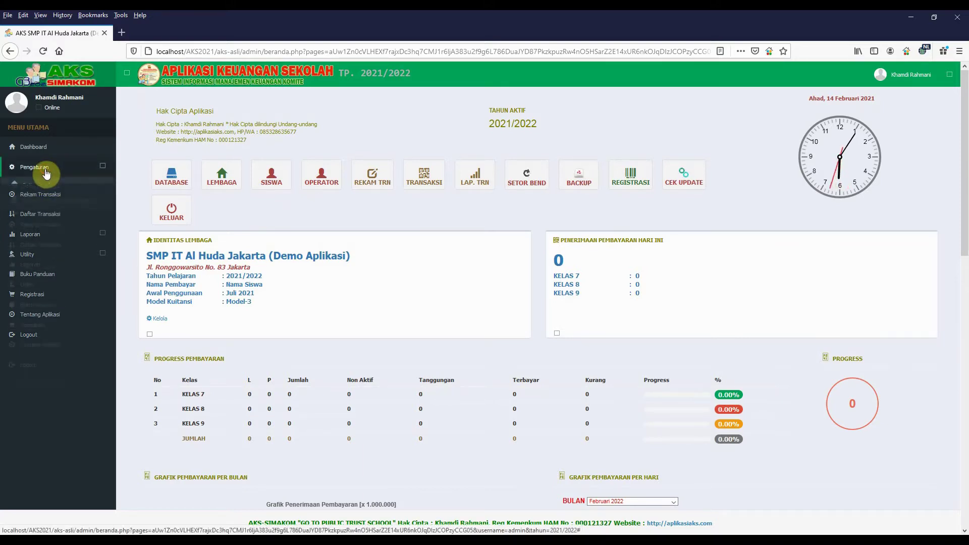
pyautogui.click(57, 251)
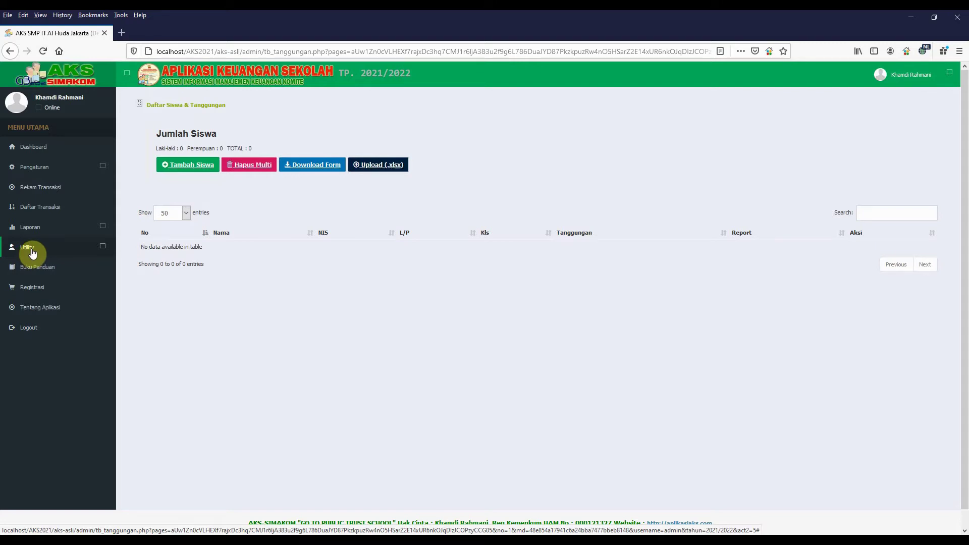
# - Import last year's students via Import Siswa Tahun Lalu, moving class 7-A to 8-A, and confirm
pyautogui.click(40, 250)
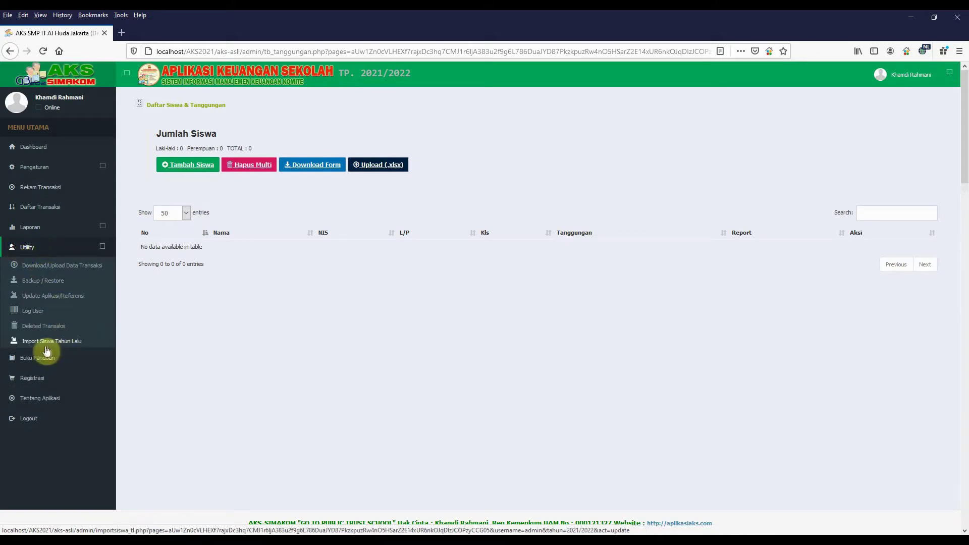
pyautogui.click(44, 343)
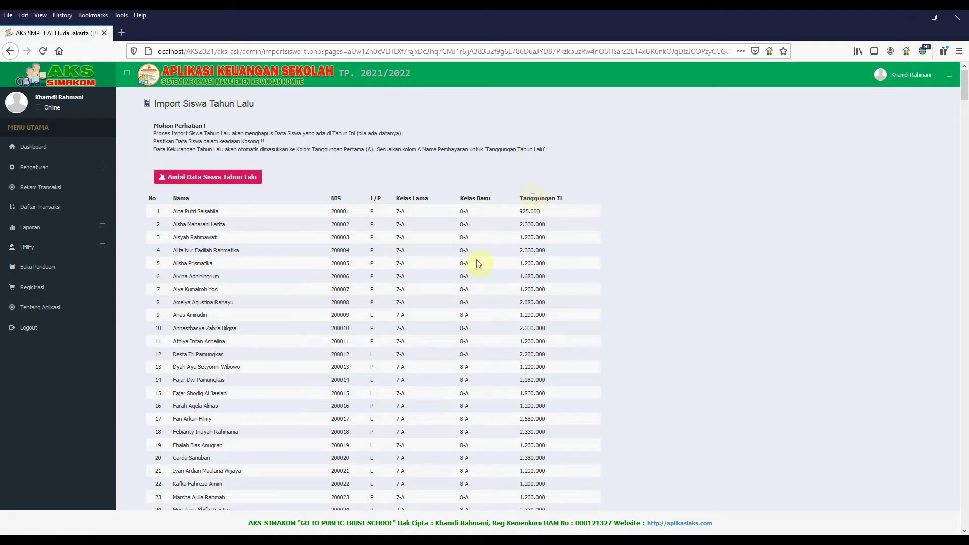
pyautogui.scroll(-2, 252, 269)
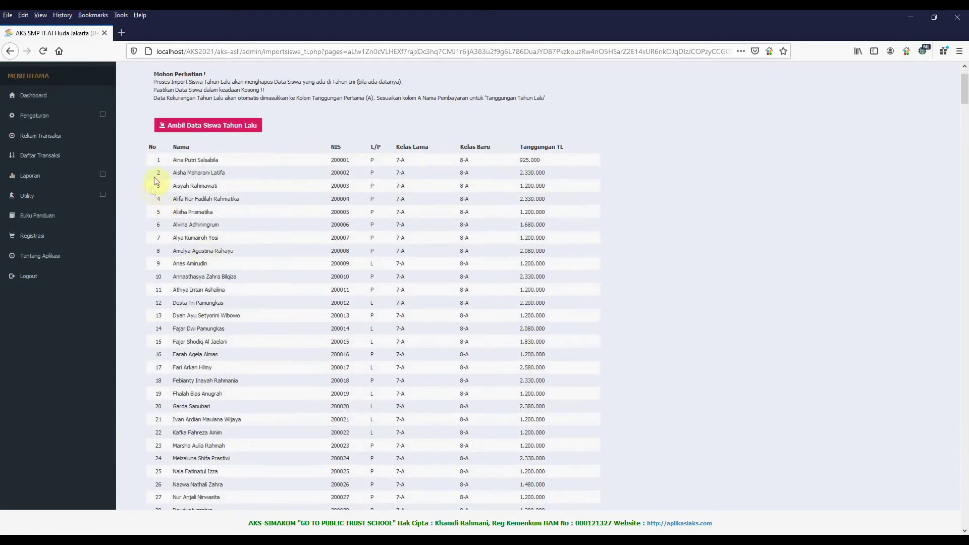
pyautogui.scroll(2, 164, 166)
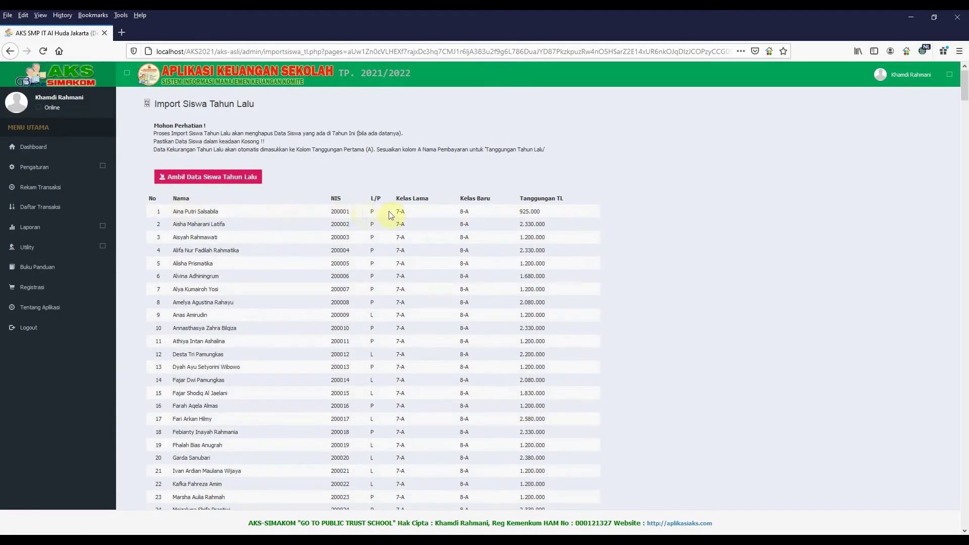
pyautogui.moveTo(396, 210); pyautogui.dragTo(471, 214)
pyautogui.click(449, 214)
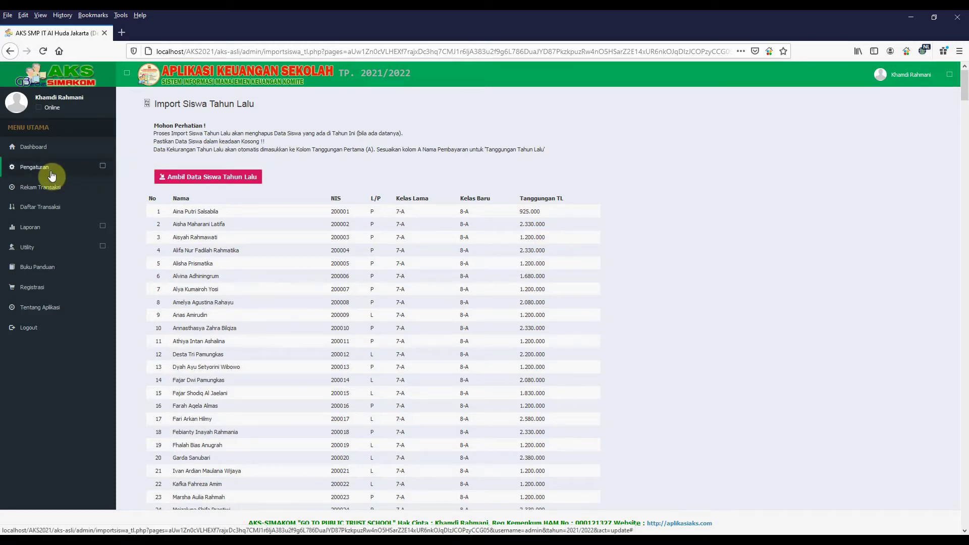
pyautogui.click(200, 177)
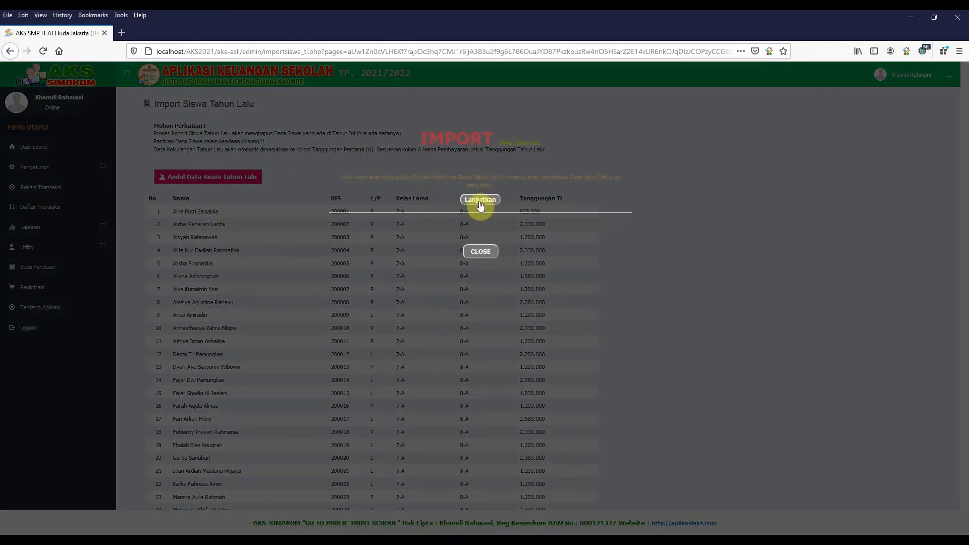
pyautogui.click(480, 201)
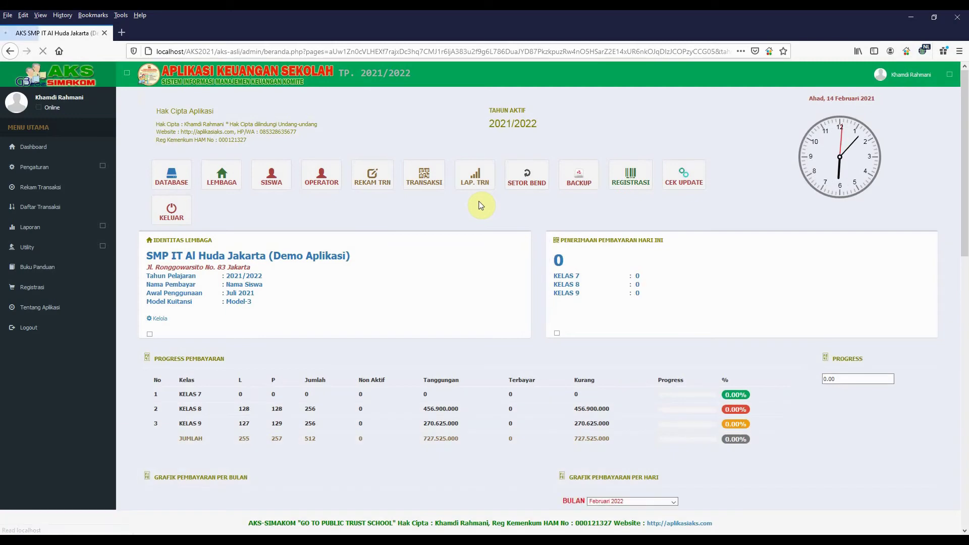
pyautogui.scroll(-4, 347, 412)
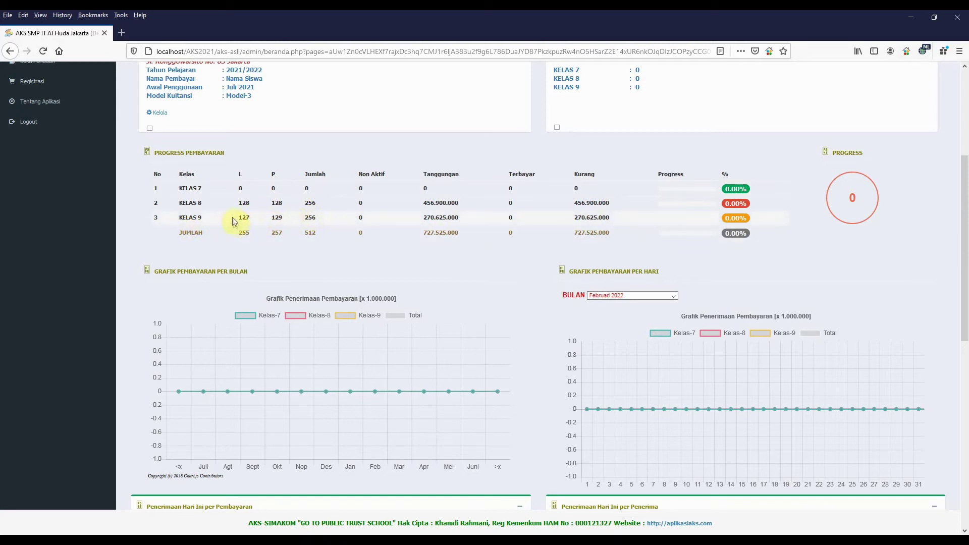
pyautogui.scroll(4, 331, 331)
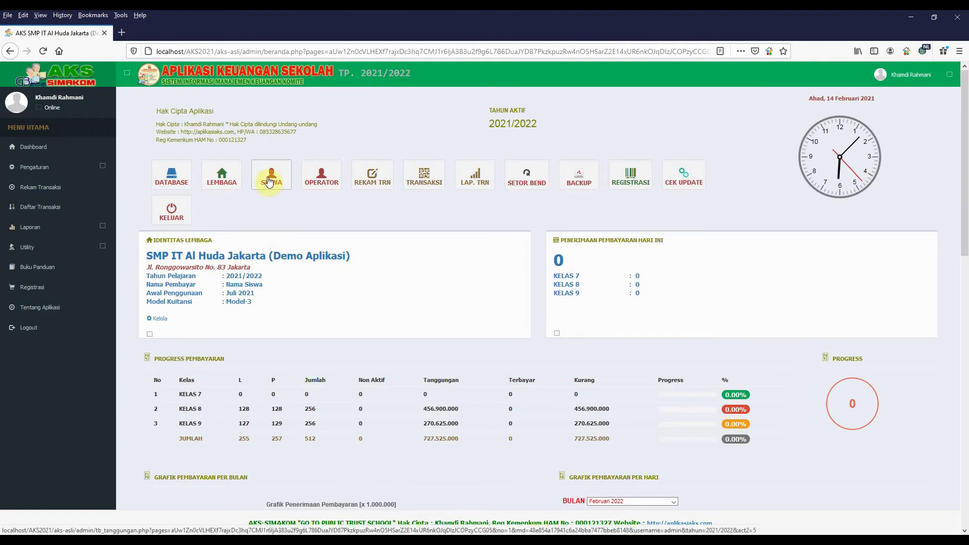
# - Open the 512-student list and download it as Data Siswa dan Tanggungan.xlsx
pyautogui.click(38, 167)
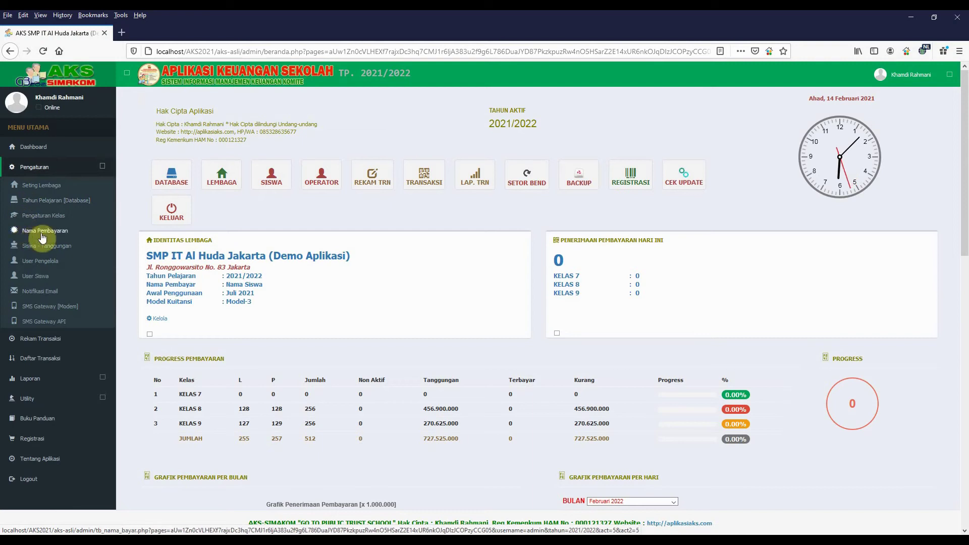
pyautogui.click(272, 181)
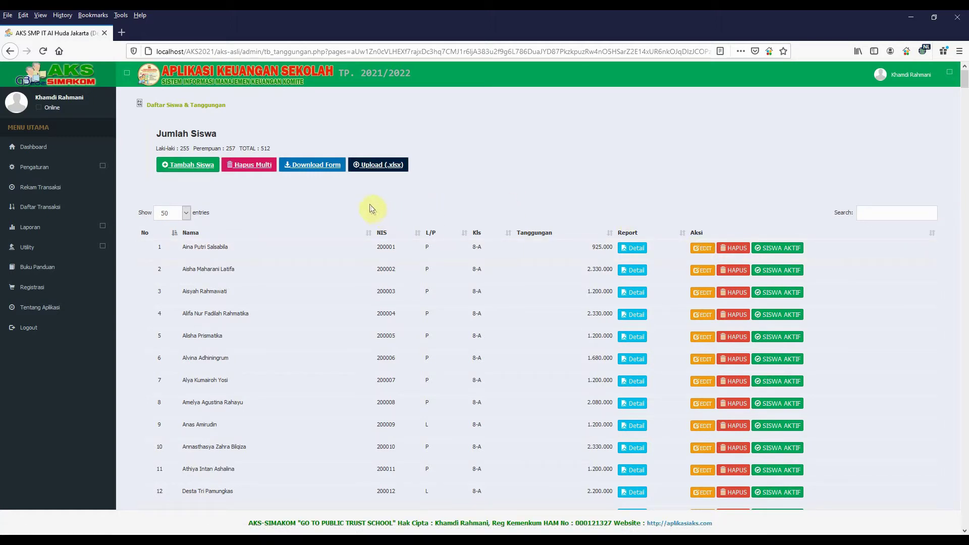
pyautogui.click(305, 167)
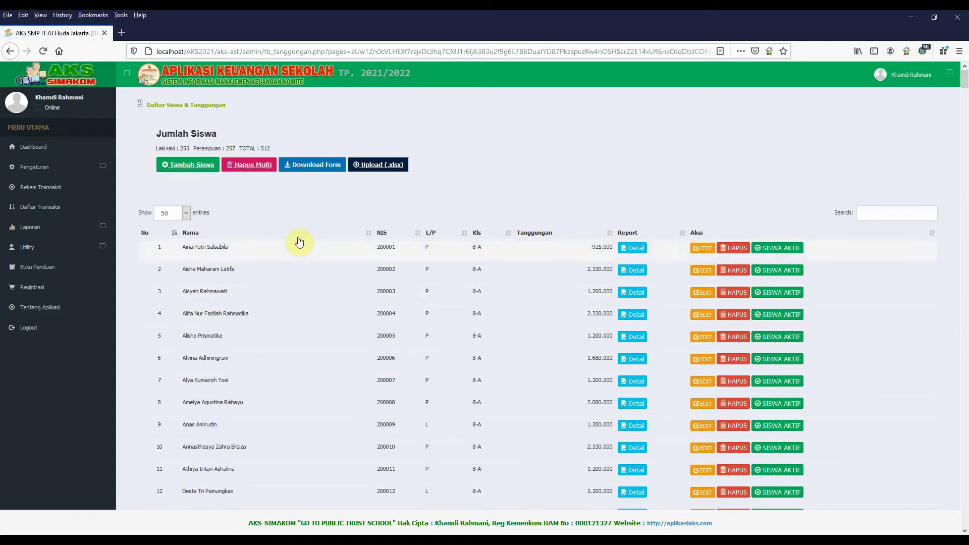
pyautogui.click(527, 332)
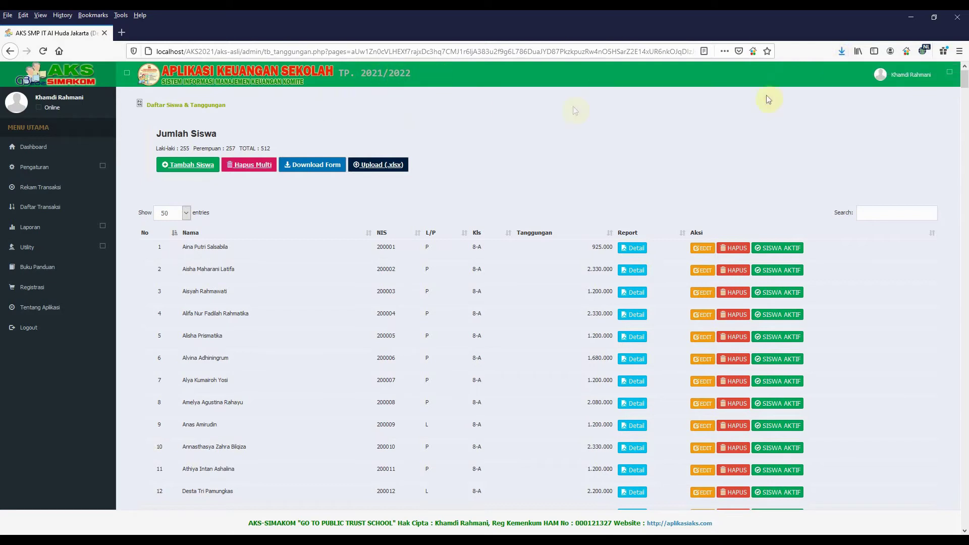
# - Open Data Siswa dan Tanggungan(31).xlsx from Firefox's recent downloads
pyautogui.click(841, 52)
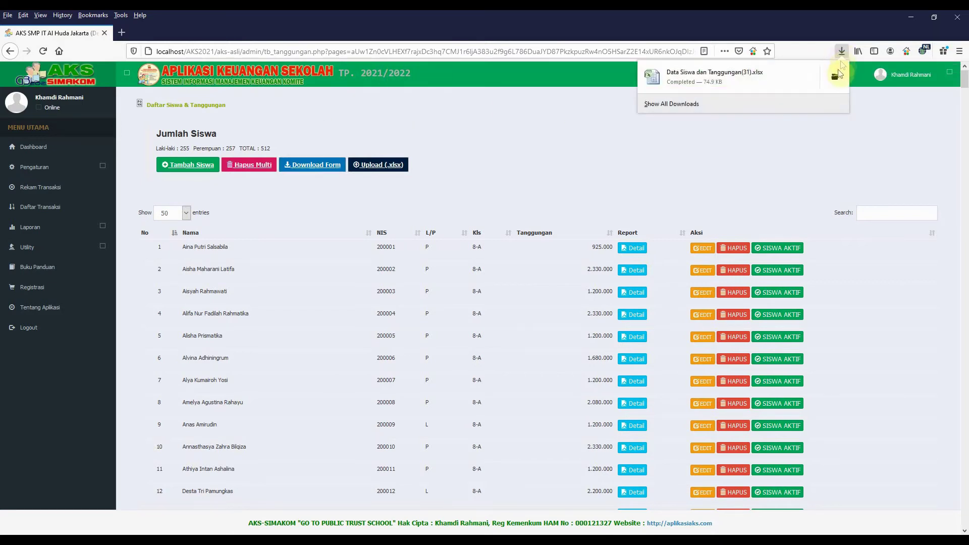
pyautogui.click(675, 87)
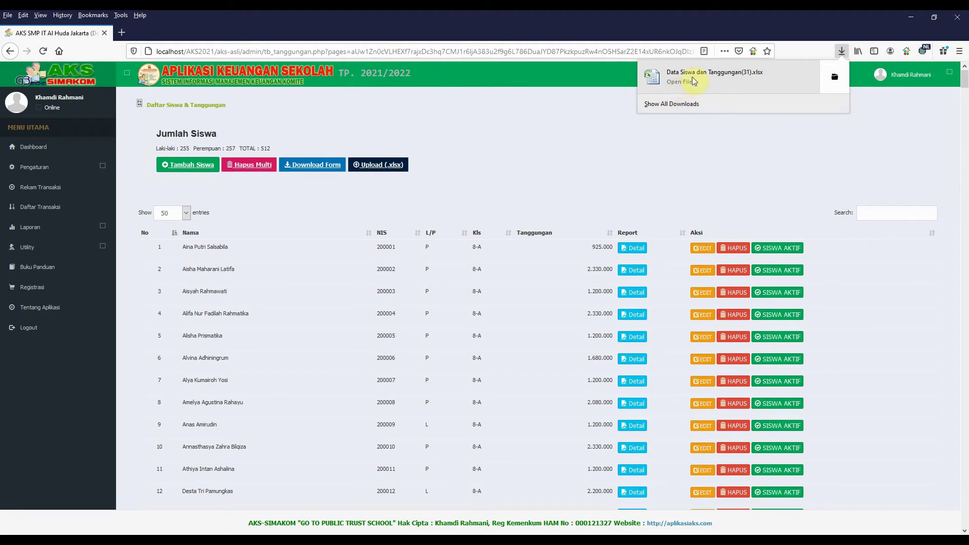
pyautogui.click(836, 76)
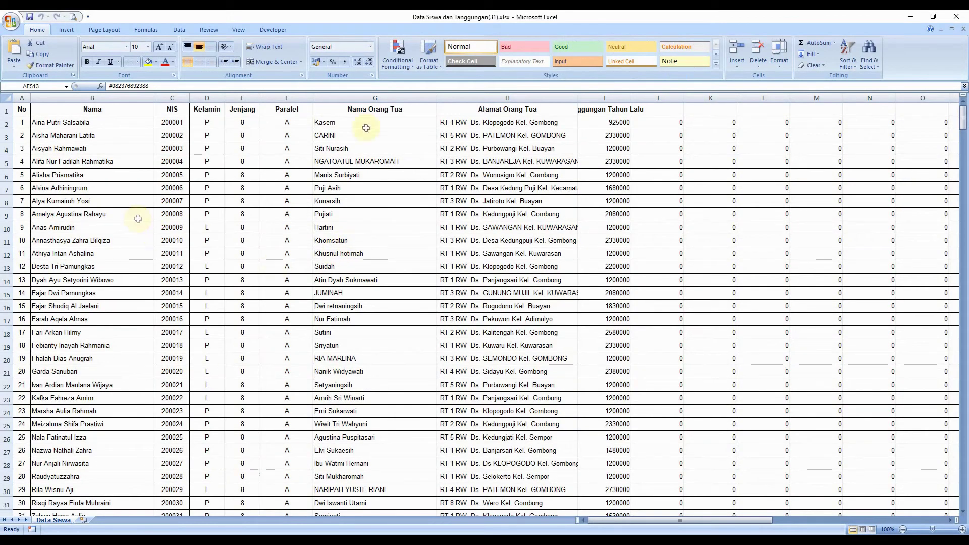
# - Review the grade, class and Tanggungan Tahun Lalu columns, then change F2 from A to B
pyautogui.click(237, 123)
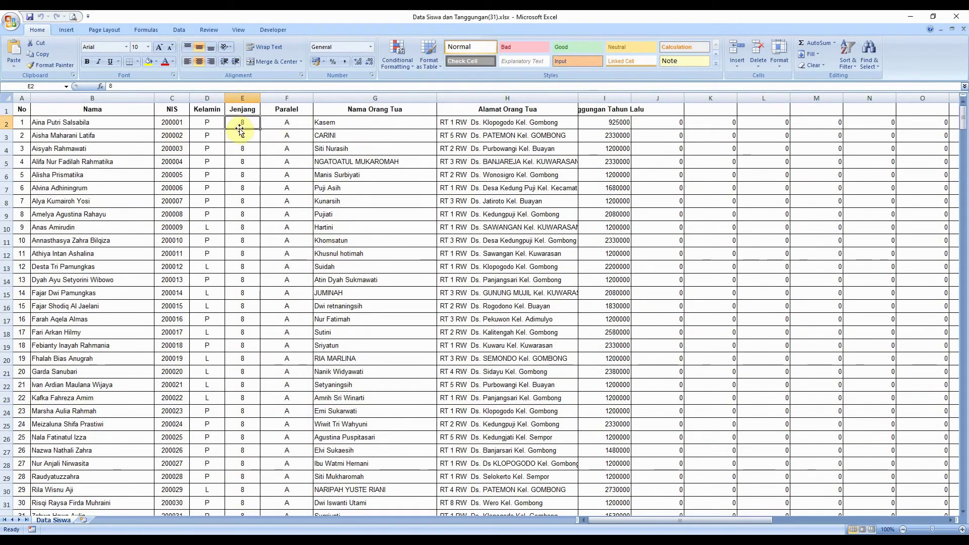
pyautogui.click(284, 126)
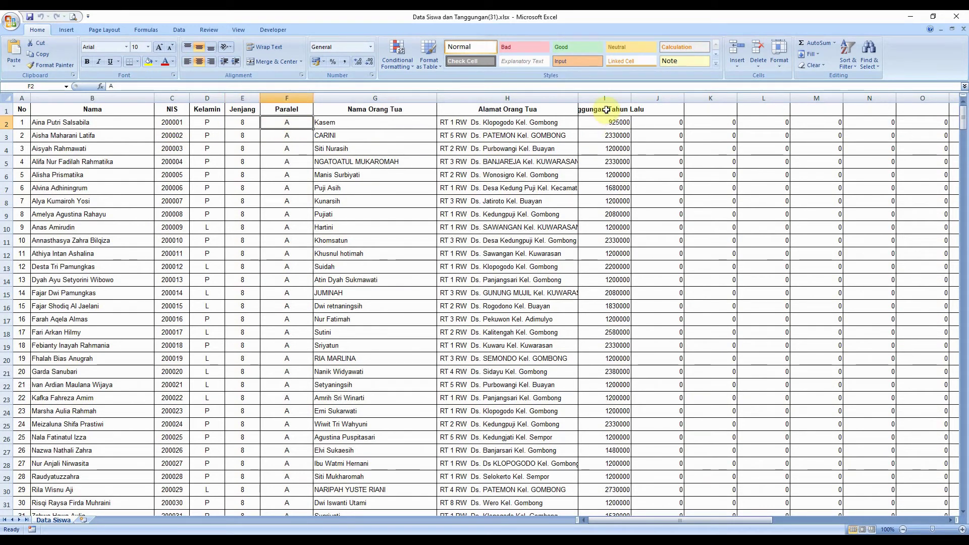
pyautogui.moveTo(611, 122); pyautogui.dragTo(615, 242)
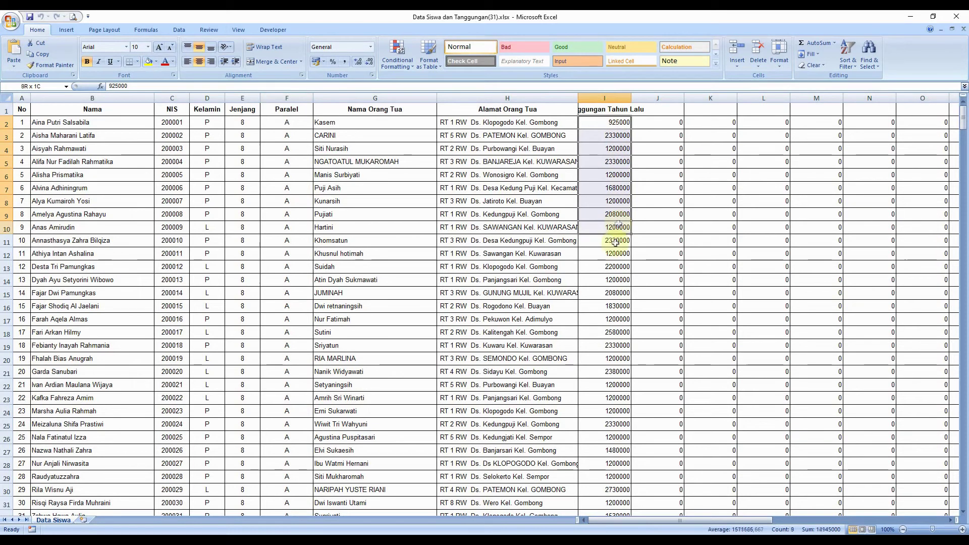
pyautogui.click(612, 107)
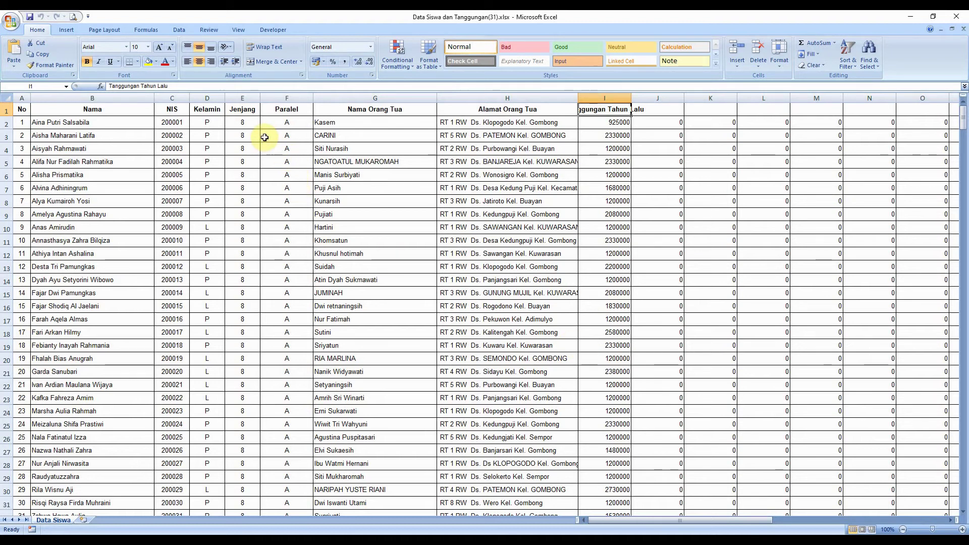
pyautogui.click(280, 121)
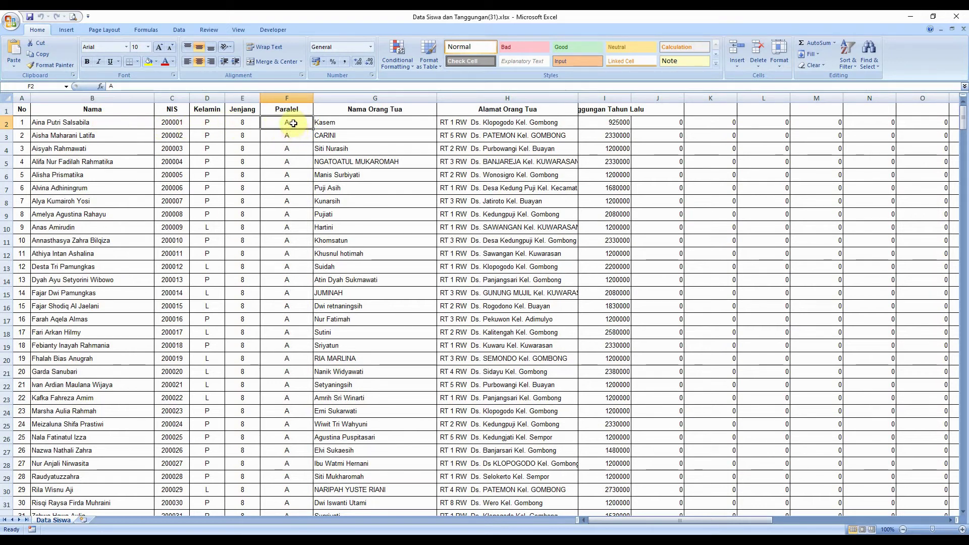
pyautogui.write('B')
pyautogui.press('Return')
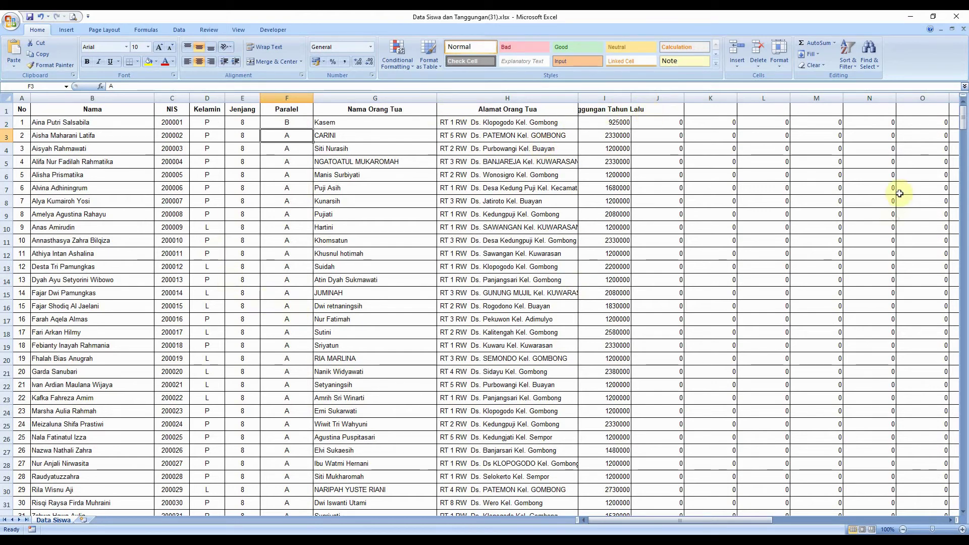
# - Scroll to the sheet's end to check the last students, 511 and 512, and cell J2
pyautogui.scroll(-3, 908, 161)
pyautogui.moveTo(963, 118); pyautogui.dragTo(941, 507)
pyautogui.scroll(-7, 941, 507)
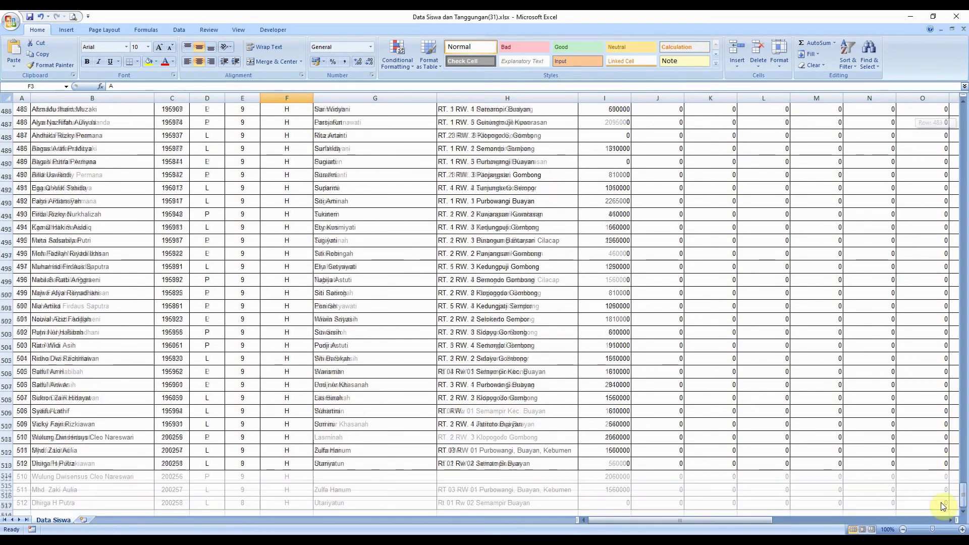
pyautogui.moveTo(22, 214); pyautogui.dragTo(44, 382)
pyautogui.click(44, 240)
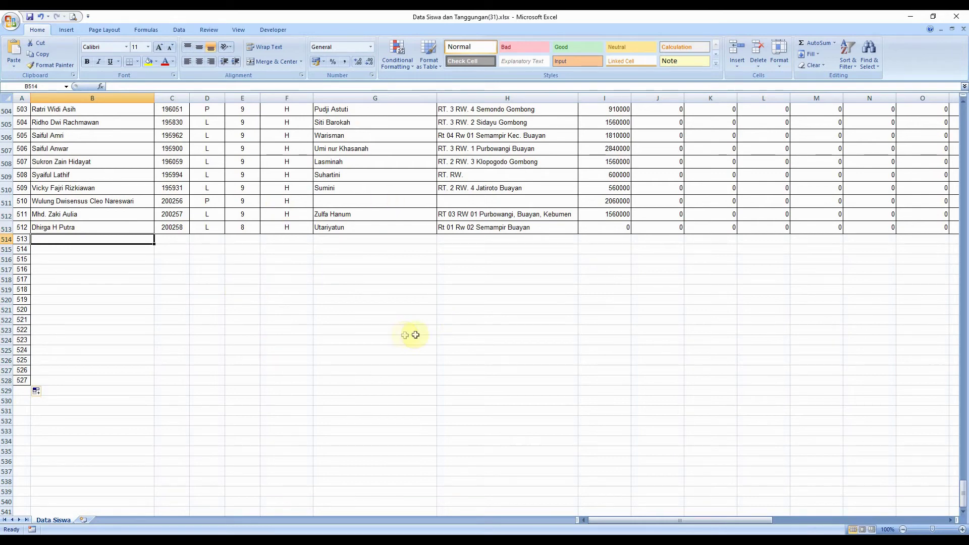
pyautogui.moveTo(963, 489); pyautogui.dragTo(824, 123)
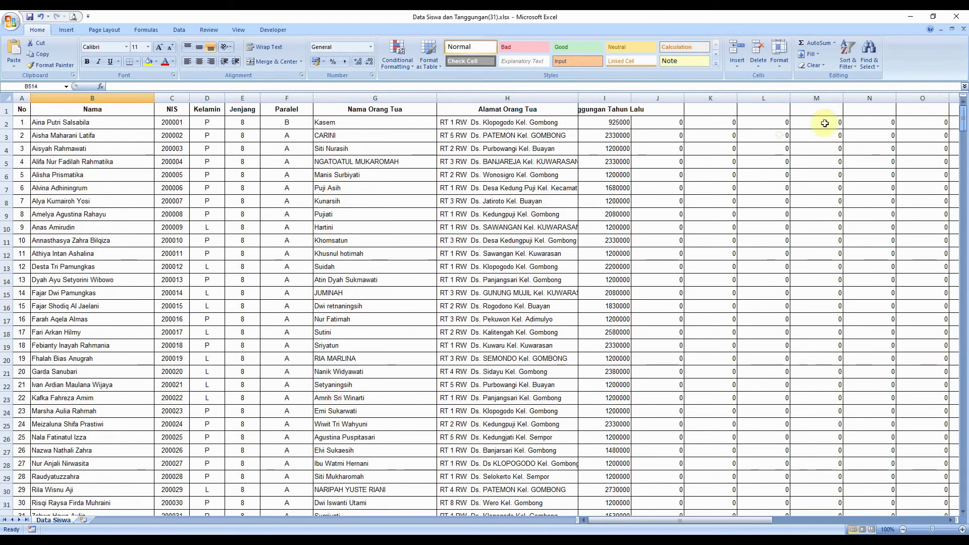
pyautogui.click(674, 123)
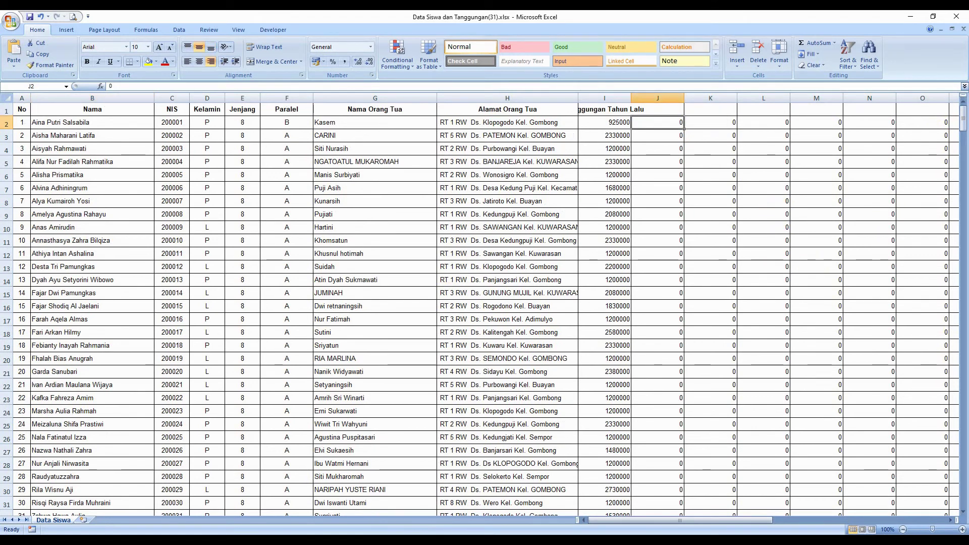
# - Compare with the finance app's student list, then select empty rows 514–529 below the last student
pyautogui.click(423, 496)
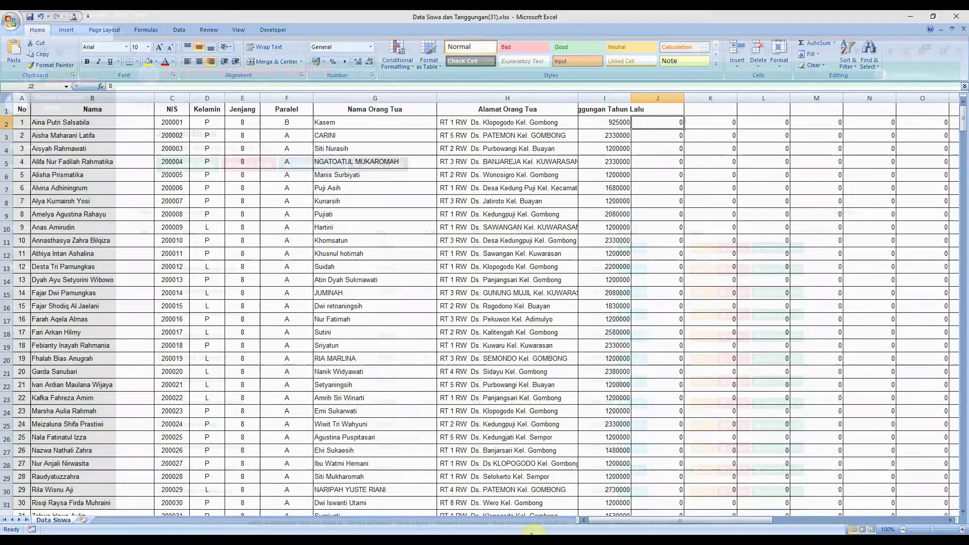
pyautogui.click(531, 533)
pyautogui.scroll(-14, 557, 380)
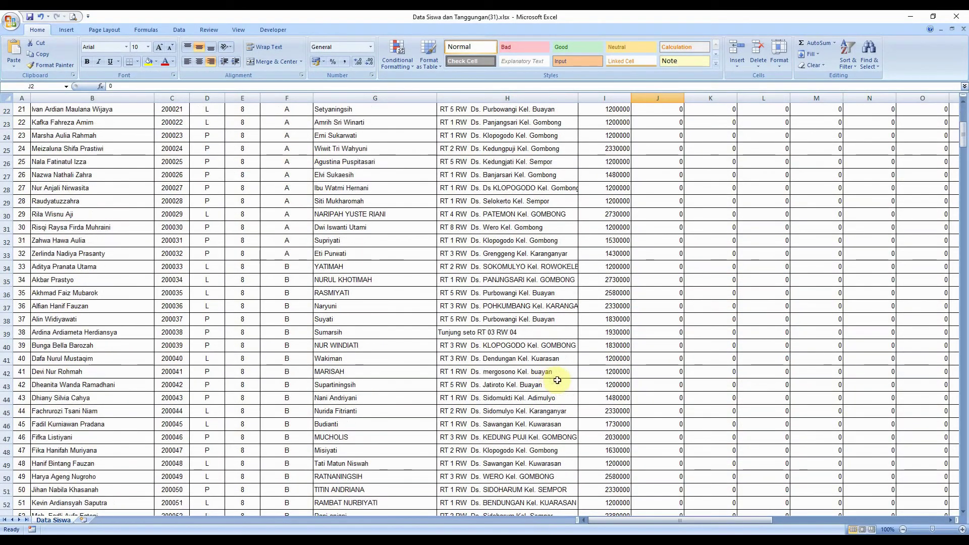
pyautogui.moveTo(962, 147); pyautogui.dragTo(964, 486)
pyautogui.moveTo(7, 357); pyautogui.dragTo(8, 509)
# - Delete the empty rows 514–529 below the student list
pyautogui.rightClick(22, 414)
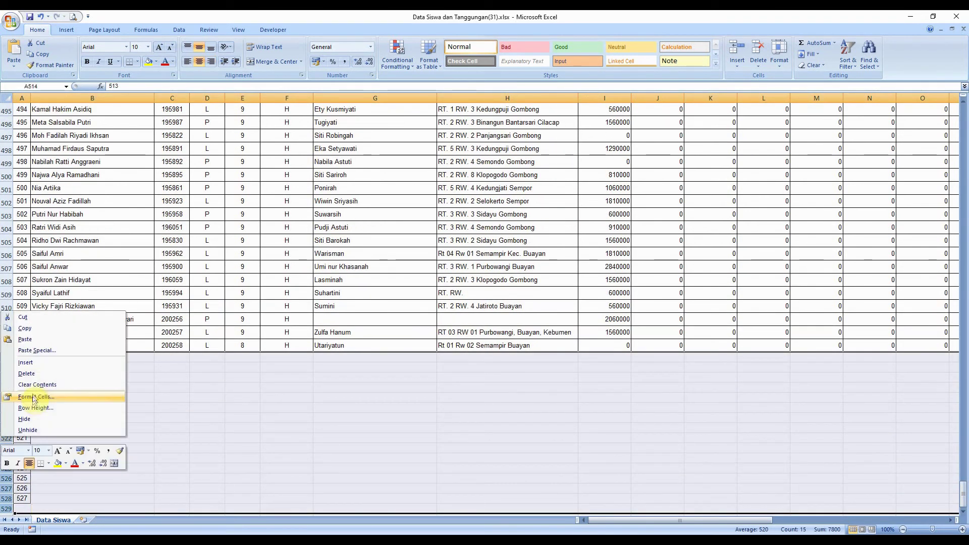
pyautogui.click(32, 377)
pyautogui.click(306, 389)
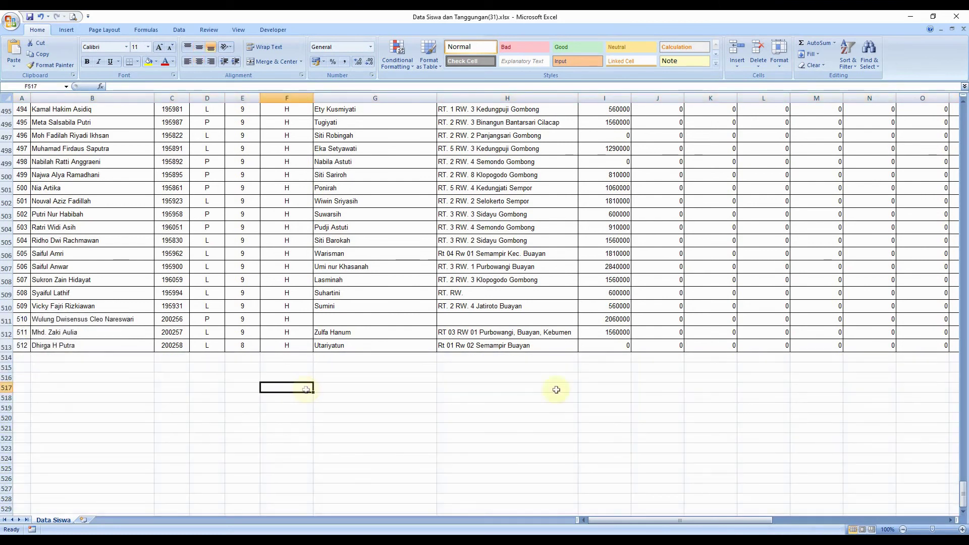
# - Copy the first student's Paralel value B into the Paralel cells of students 2–4
pyautogui.moveTo(963, 490); pyautogui.dragTo(946, 106)
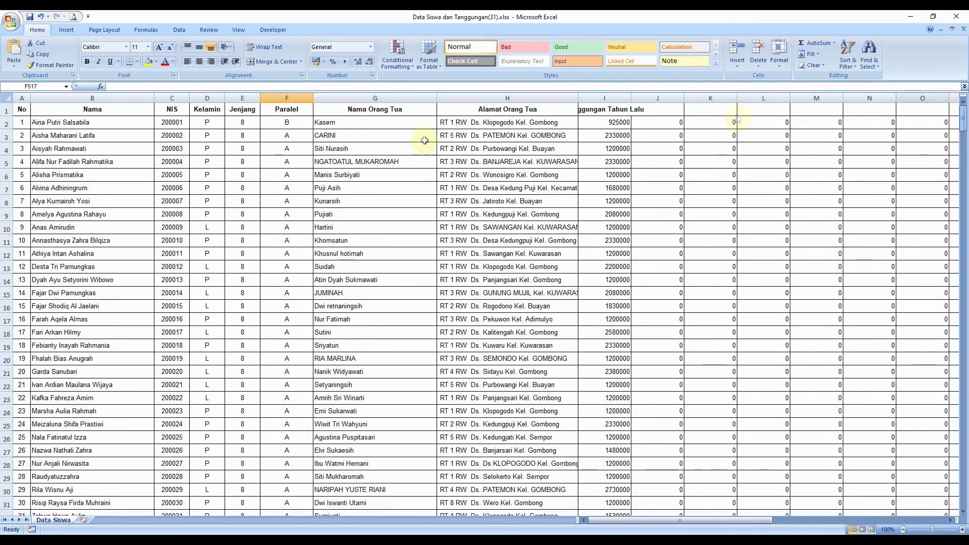
pyautogui.click(292, 134)
pyautogui.click(293, 125)
pyautogui.hotkey('ctrl', 'c')
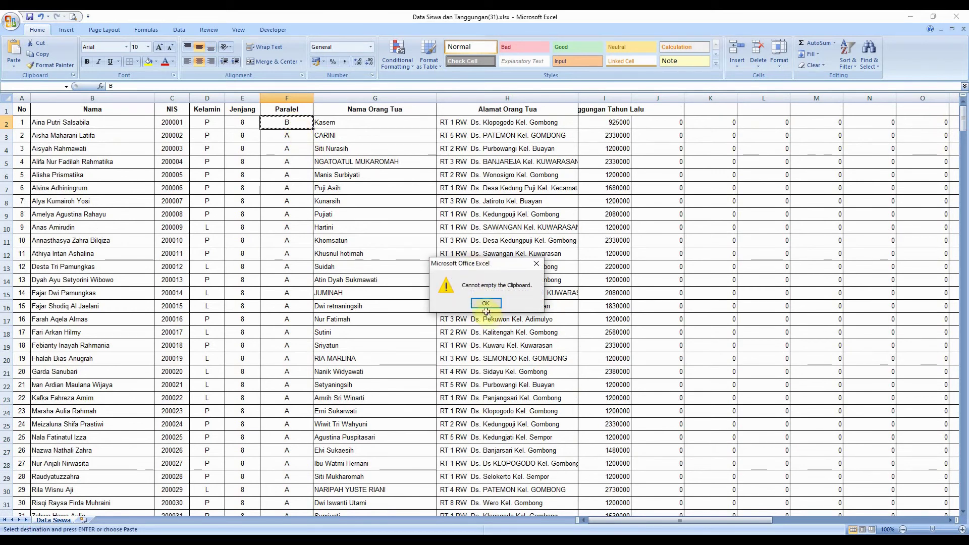
pyautogui.click(486, 305)
pyautogui.moveTo(301, 139); pyautogui.dragTo(299, 162)
pyautogui.hotkey('ctrl', 'v')
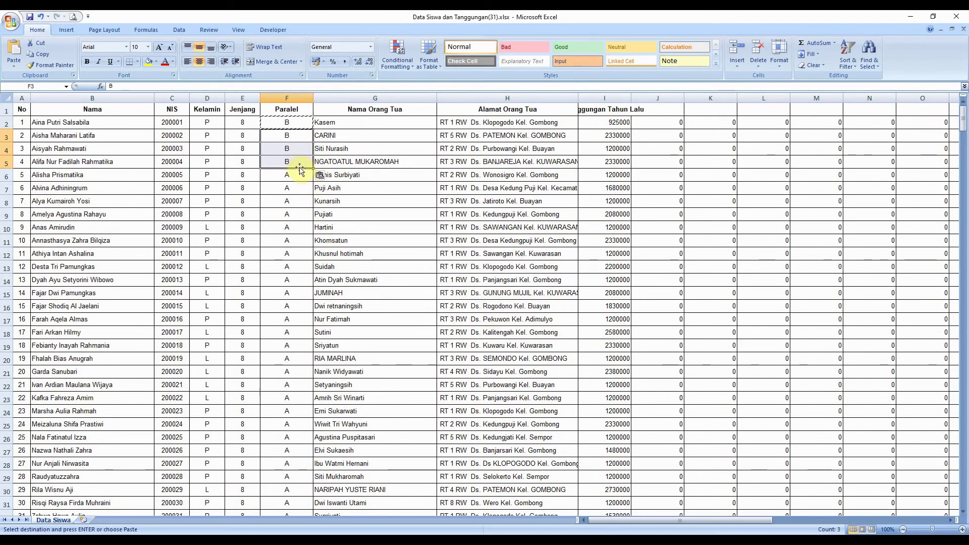
# - Save the workbook, check that column J sums to zero, and close Excel
pyautogui.click(30, 17)
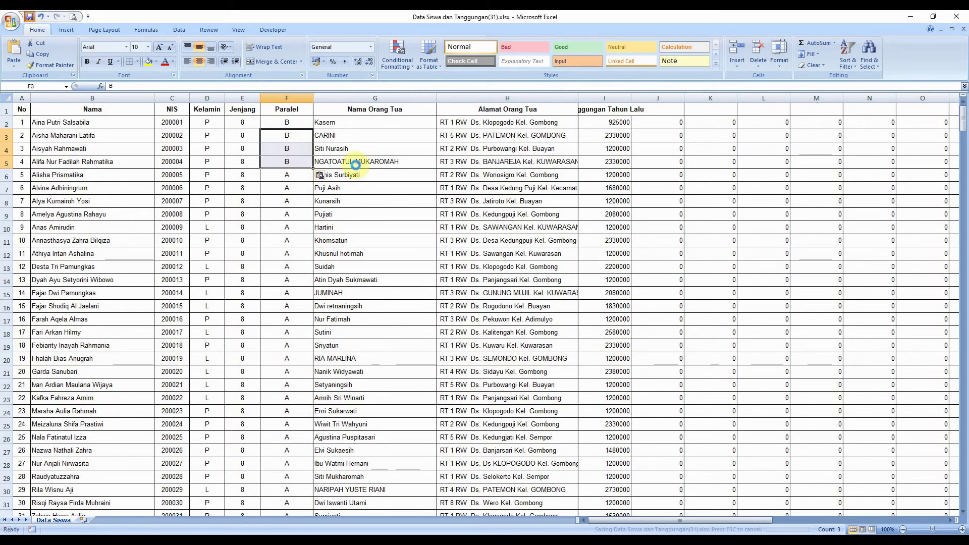
pyautogui.click(664, 125)
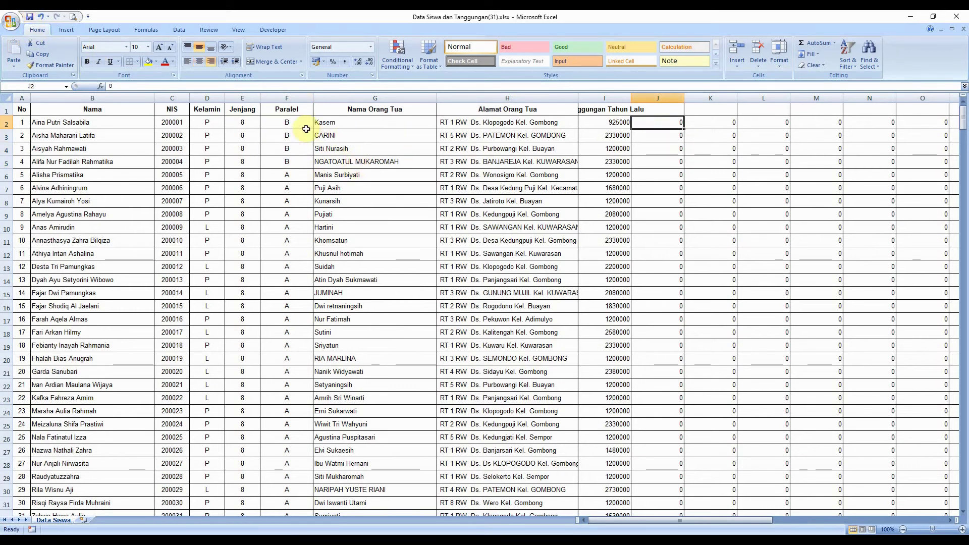
pyautogui.click(29, 19)
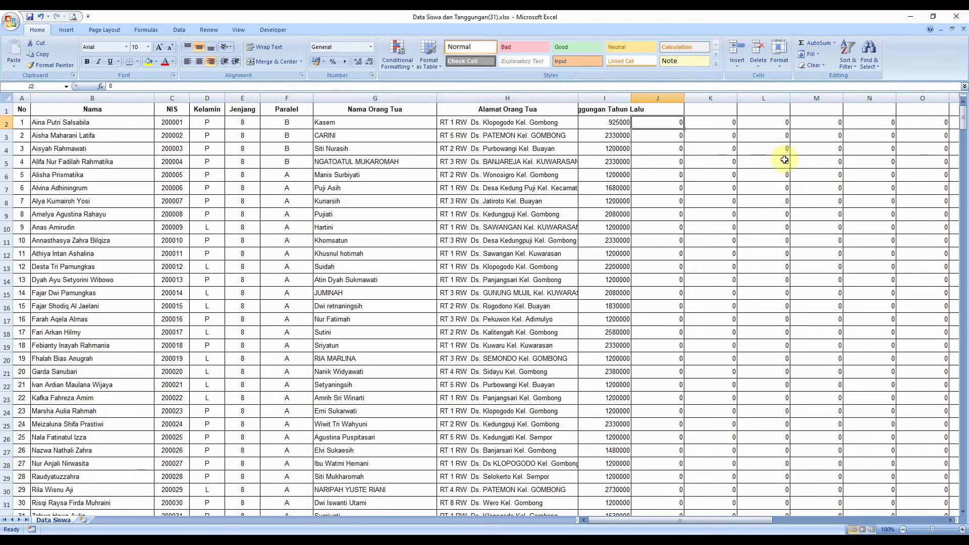
pyautogui.moveTo(661, 123); pyautogui.dragTo(670, 305)
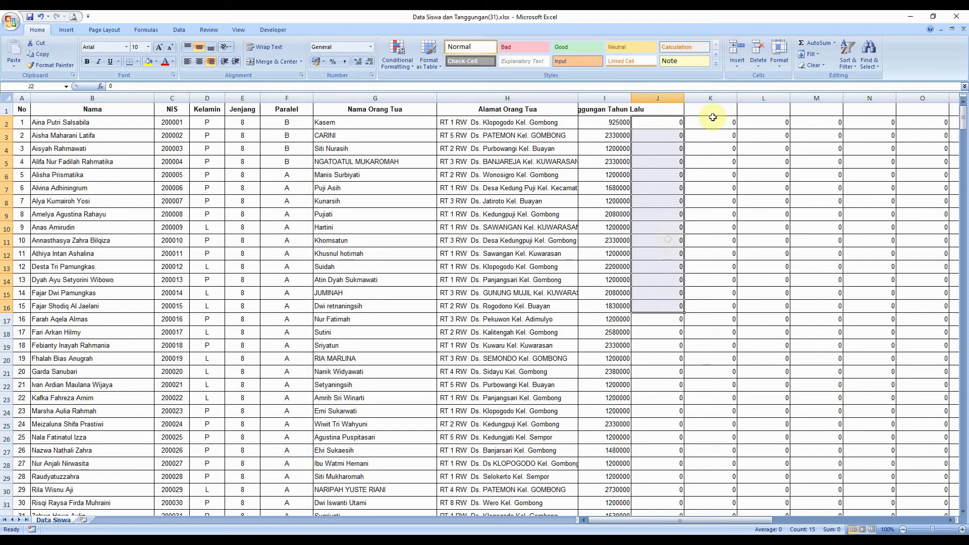
pyautogui.click(956, 19)
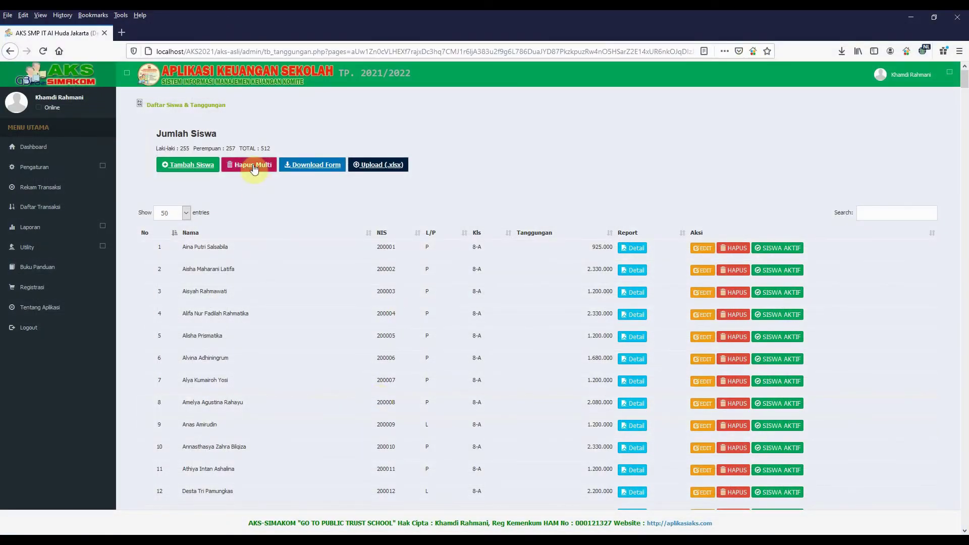
# - Delete all student data at once with Hapus Multi, confirming the deletion
pyautogui.click(254, 169)
pyautogui.click(354, 208)
pyautogui.click(454, 219)
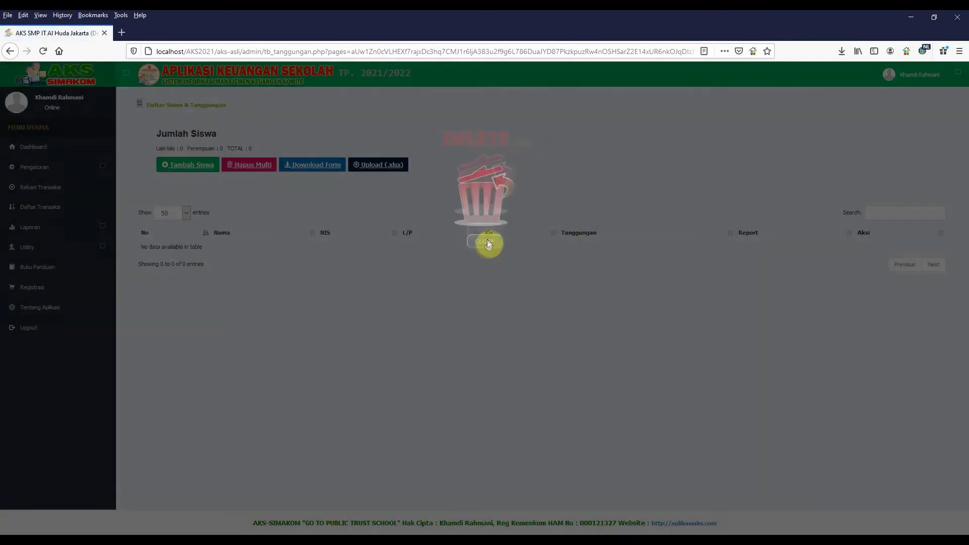
pyautogui.click(485, 242)
# - Choose Data Siswa dan Tanggungan(31).xlsx from Downloads in the student upload form
pyautogui.click(376, 166)
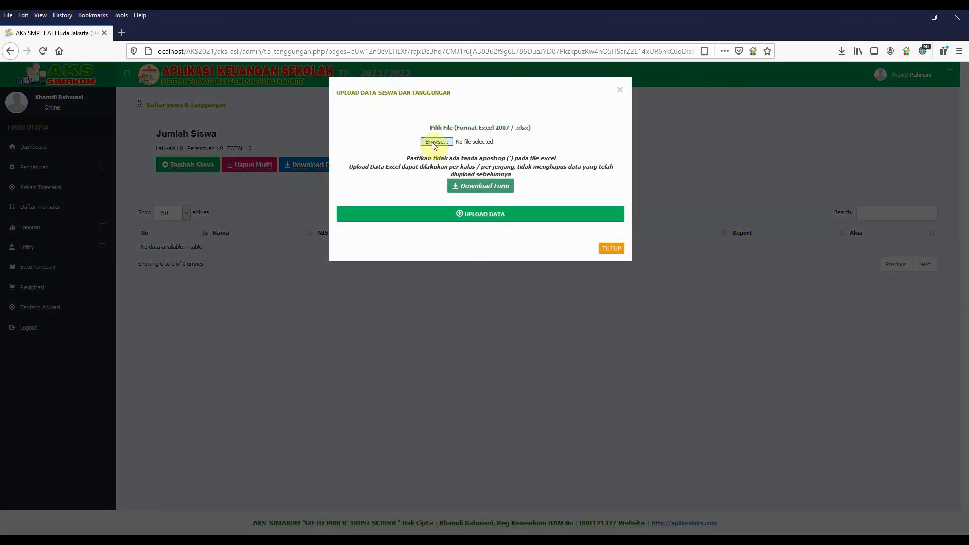
pyautogui.click(433, 143)
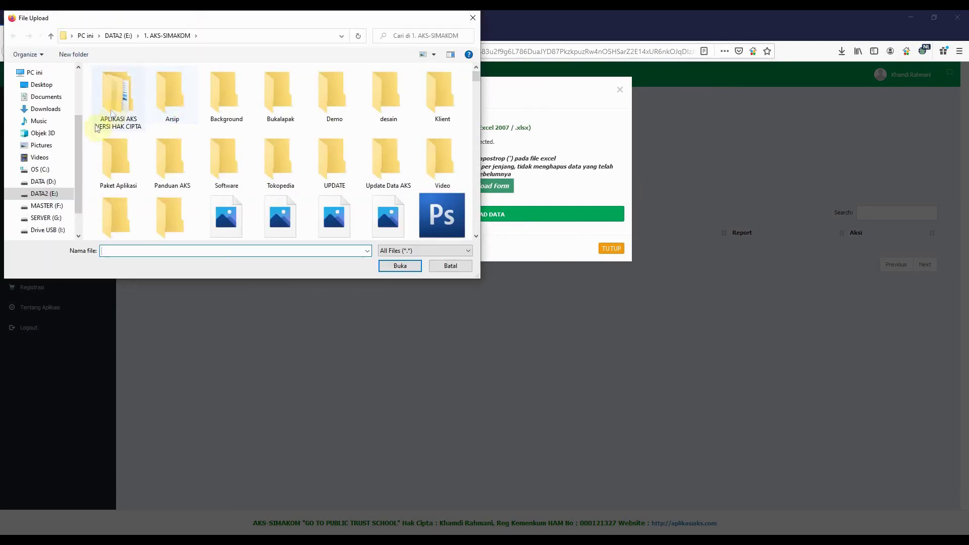
pyautogui.click(55, 109)
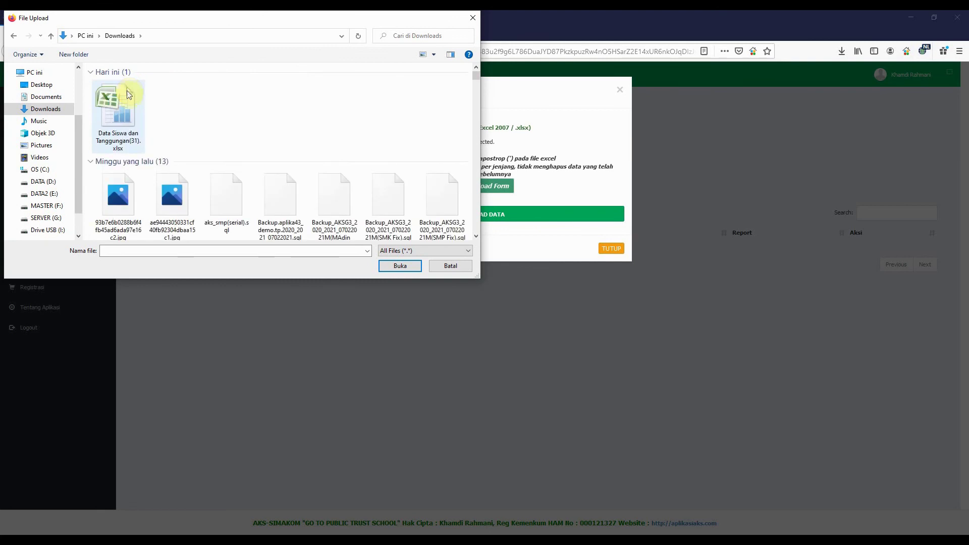
pyautogui.click(118, 105)
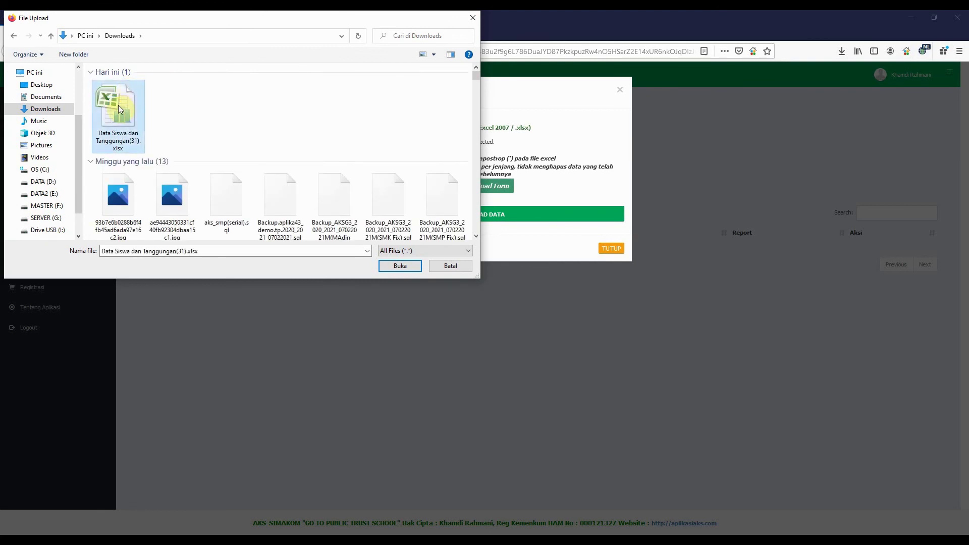
pyautogui.click(399, 266)
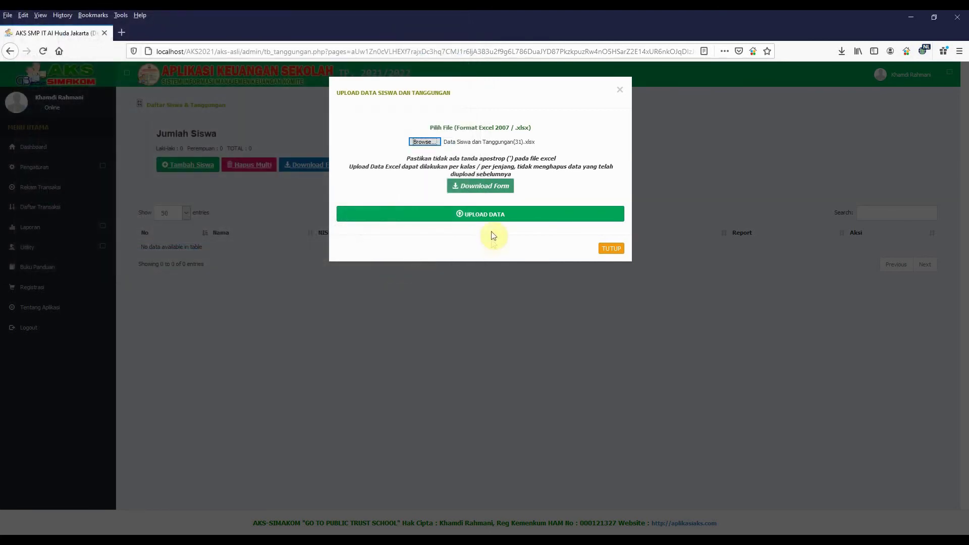
# - Upload the edited sheet and confirm the first students now appear in class 8-B
pyautogui.click(485, 216)
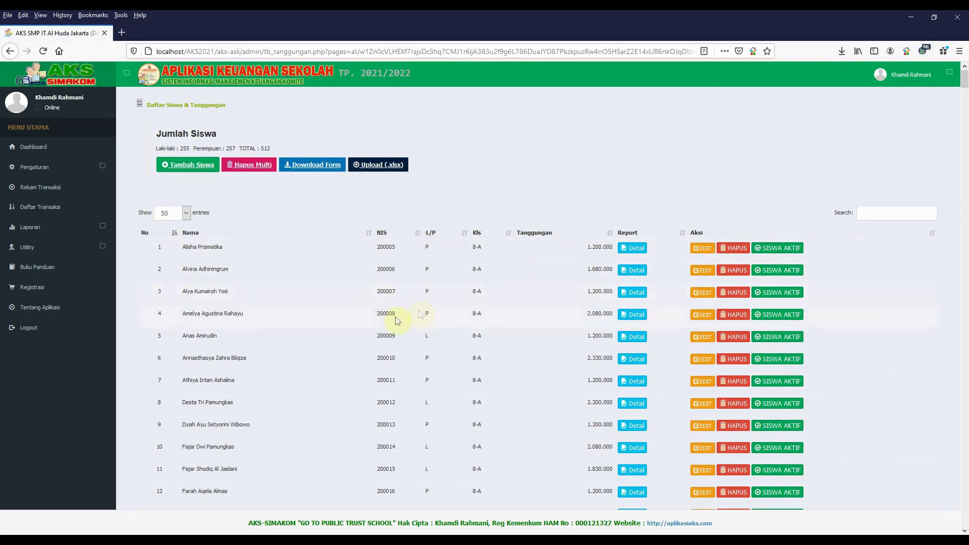
pyautogui.scroll(-8, 387, 328)
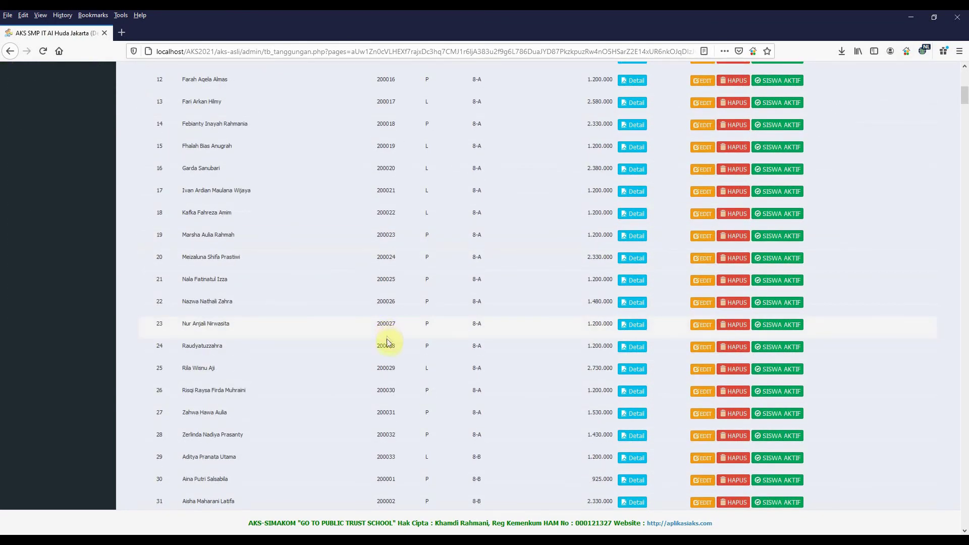
pyautogui.scroll(-1, 396, 407)
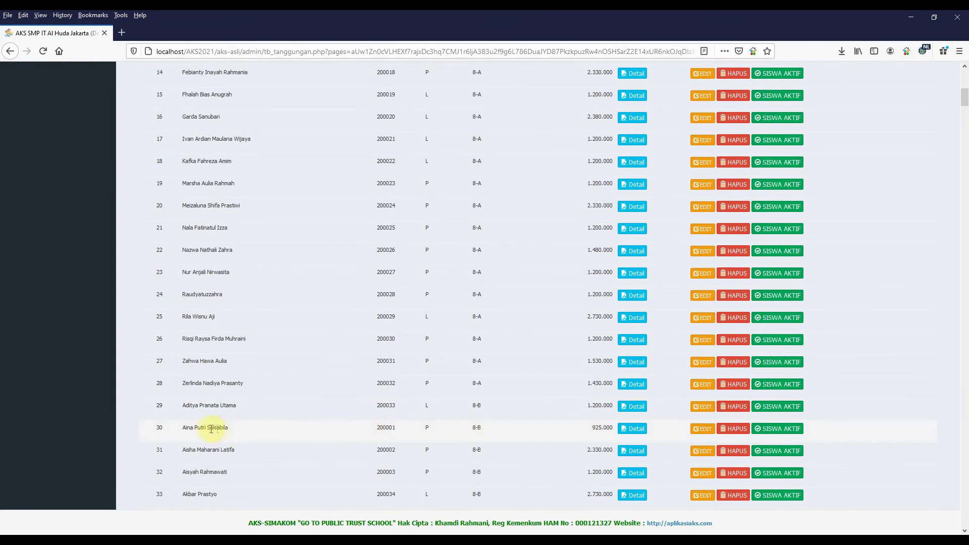
pyautogui.moveTo(198, 433); pyautogui.dragTo(488, 433)
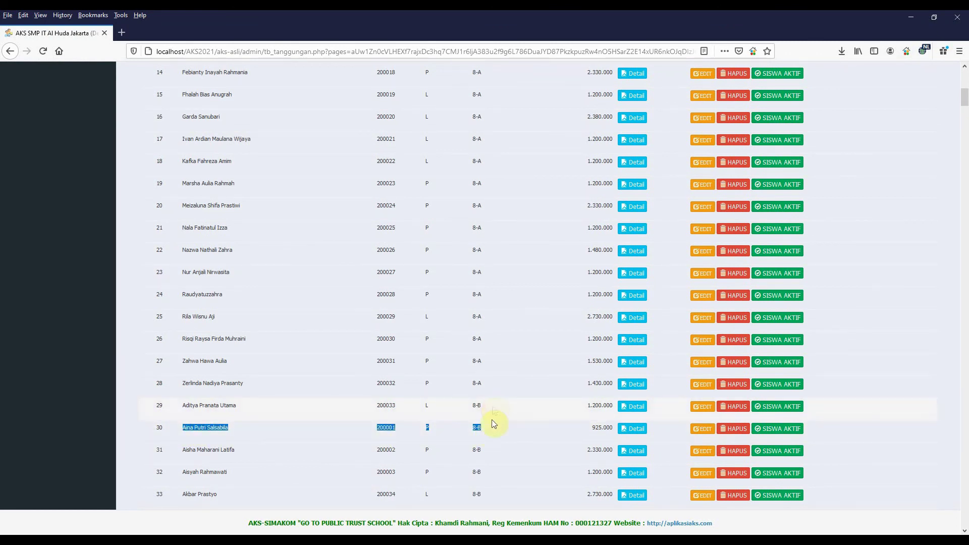
pyautogui.scroll(5, 483, 426)
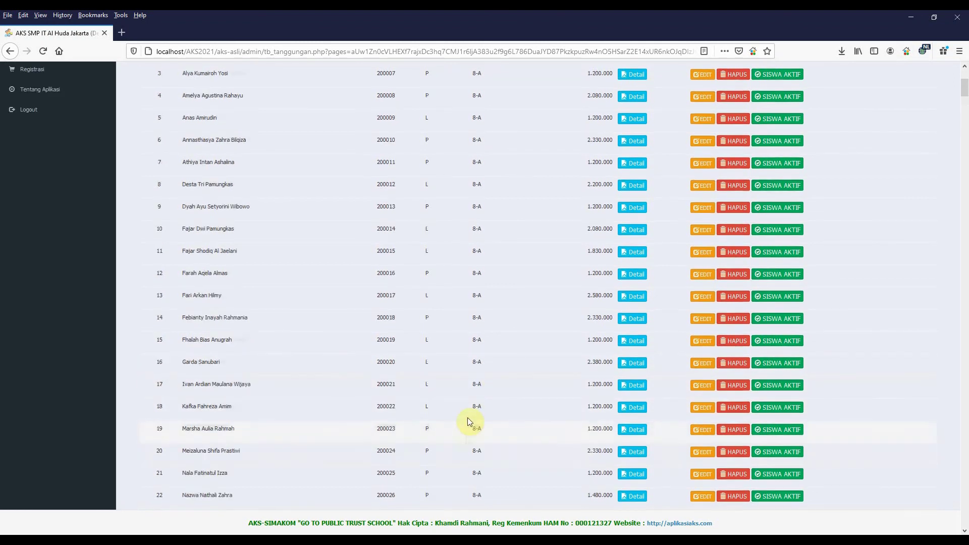
pyautogui.scroll(5, 467, 421)
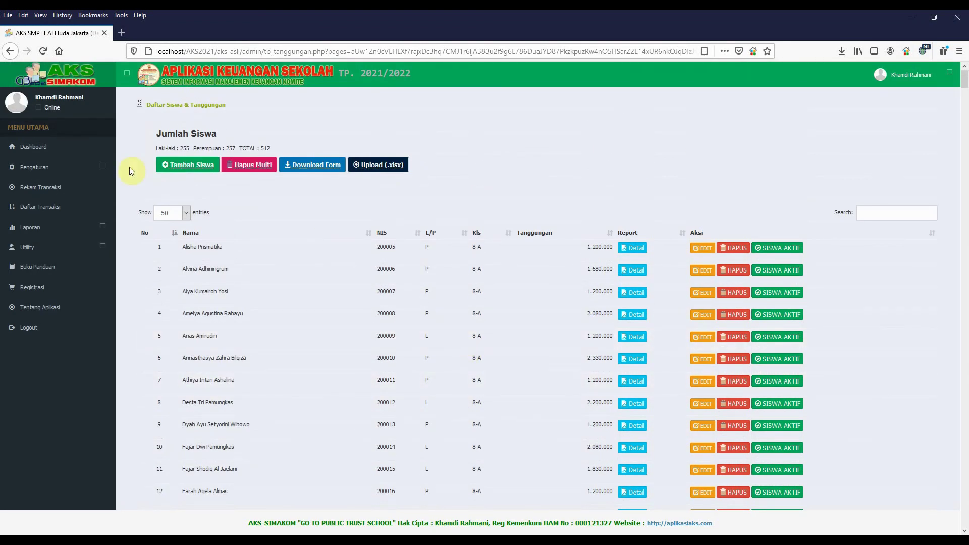